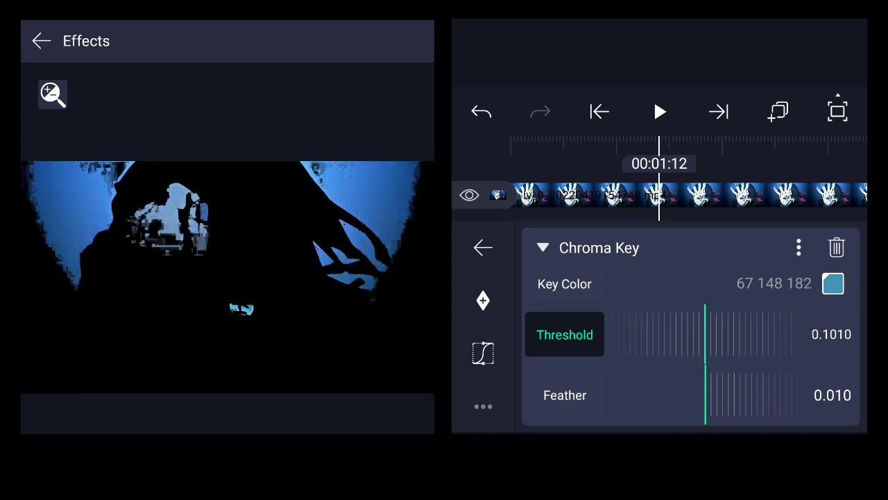
Change the chroma key colour to 69 163 202 (#45A3CA) and the threshold to 0.0984.
{"action": "left_click", "coordinate": [565, 284]}
{"action": "left_click", "coordinate": [833, 187]}
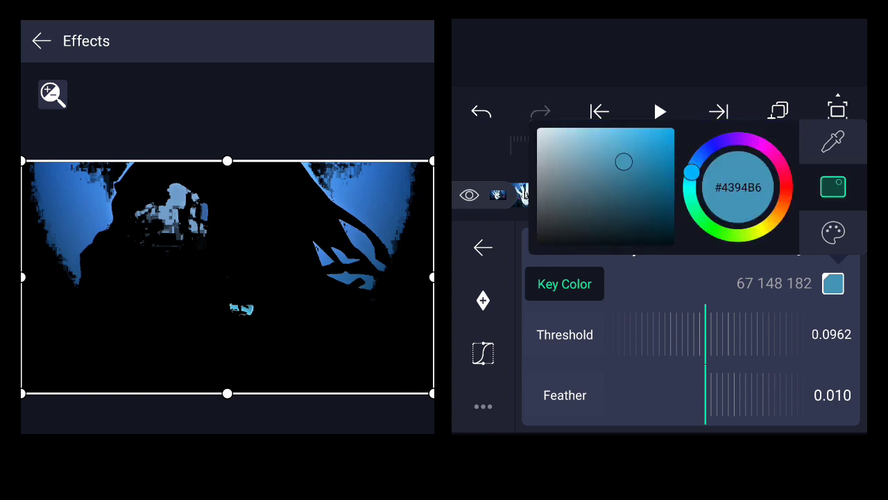
{"action": "left_click_drag", "start_coordinate": [625, 160], "coordinate": [626, 150]}
{"action": "left_click", "coordinate": [737, 188]}
{"action": "left_click", "coordinate": [564, 284]}
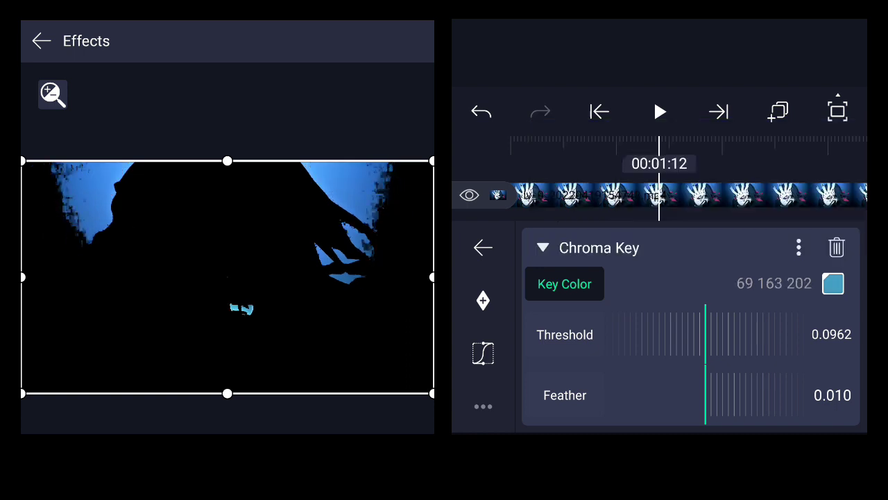
{"action": "left_click", "coordinate": [564, 334]}
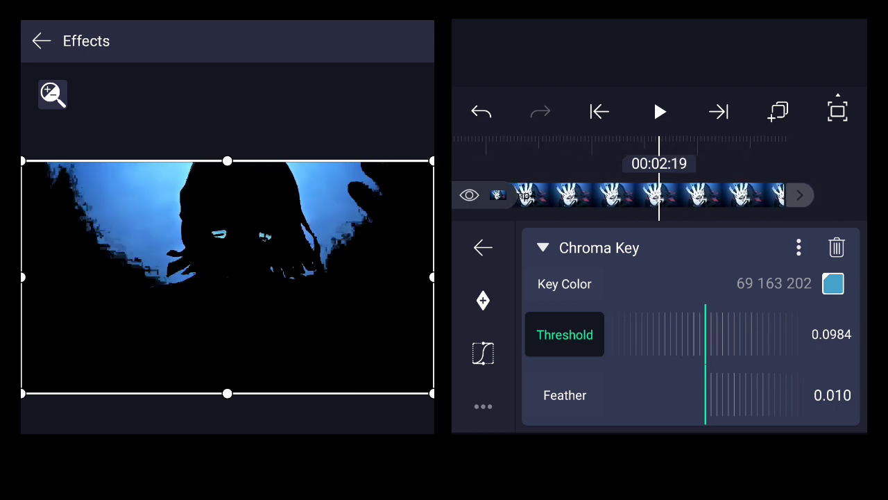
{"action": "key", "text": "Escape"}
Play the keyed clip, then save the exported video to the gallery and close the share screen.
{"action": "key", "text": "Home"}
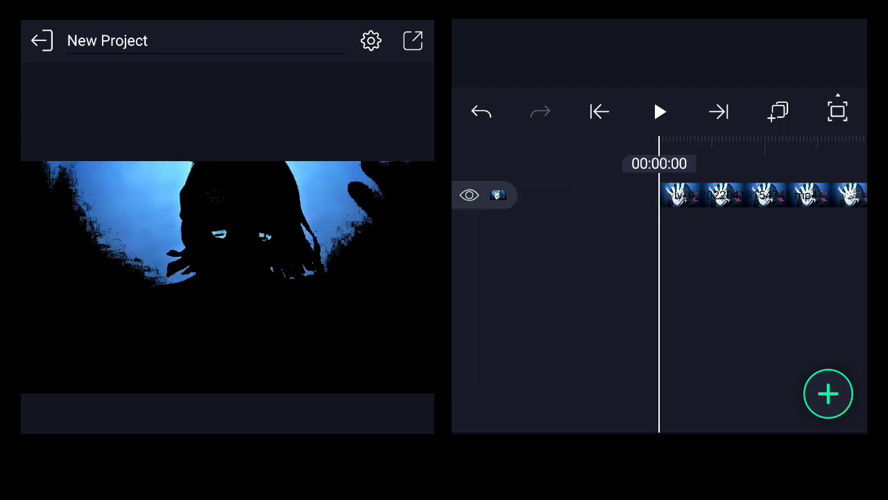
{"action": "key", "text": "space"}
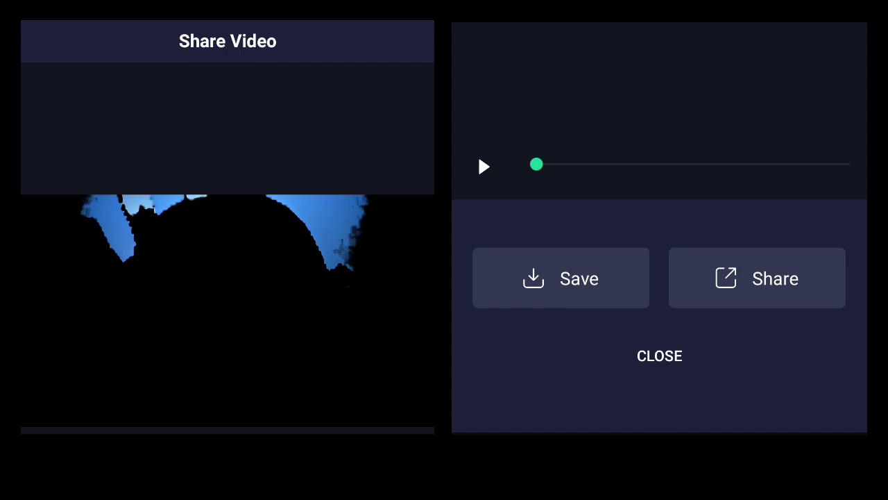
{"action": "left_click", "coordinate": [561, 278]}
{"action": "left_click", "coordinate": [659, 355]}
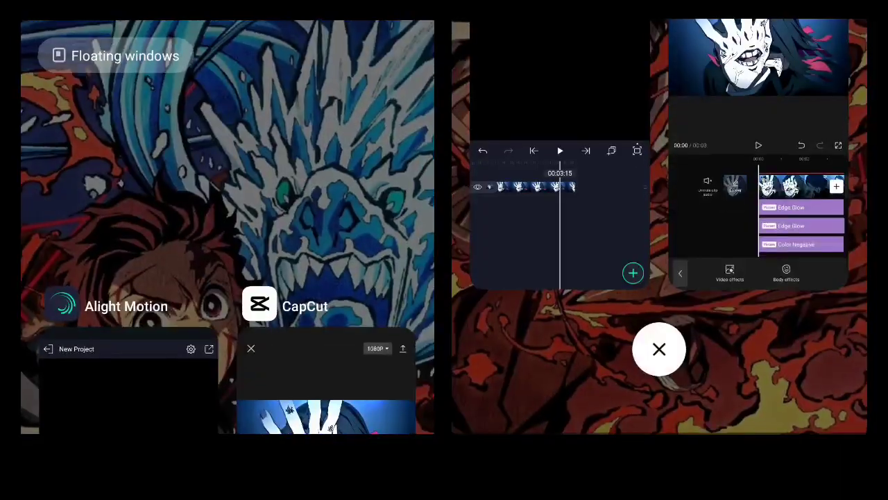
Switch to CapCut, start a new project with the keyed clip and delete the default ending.
{"action": "left_click", "coordinate": [327, 379]}
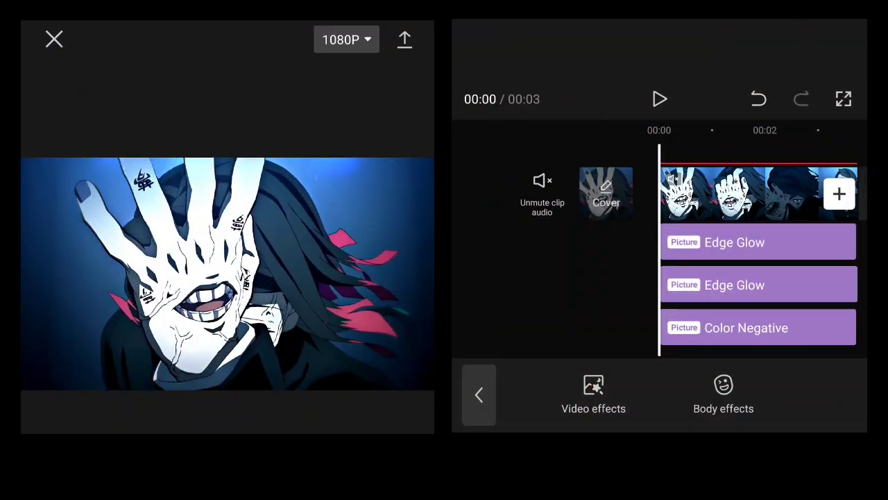
{"action": "left_click", "coordinate": [54, 39]}
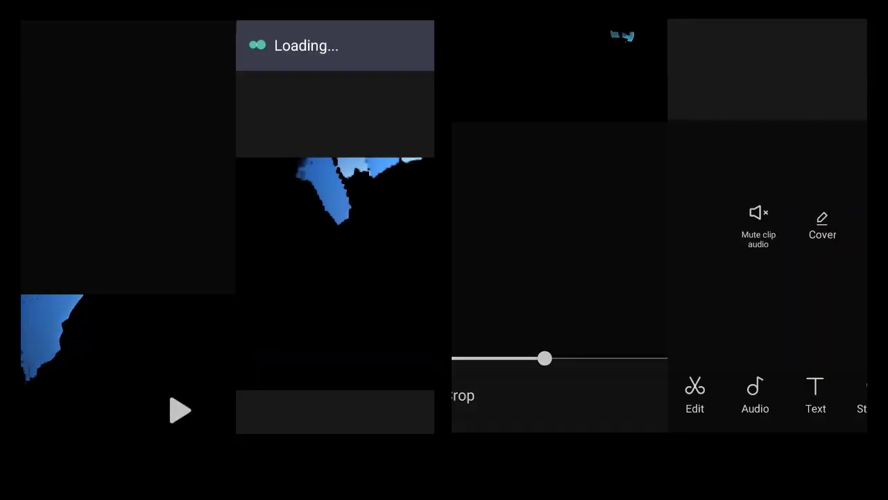
{"action": "left_click", "coordinate": [714, 223]}
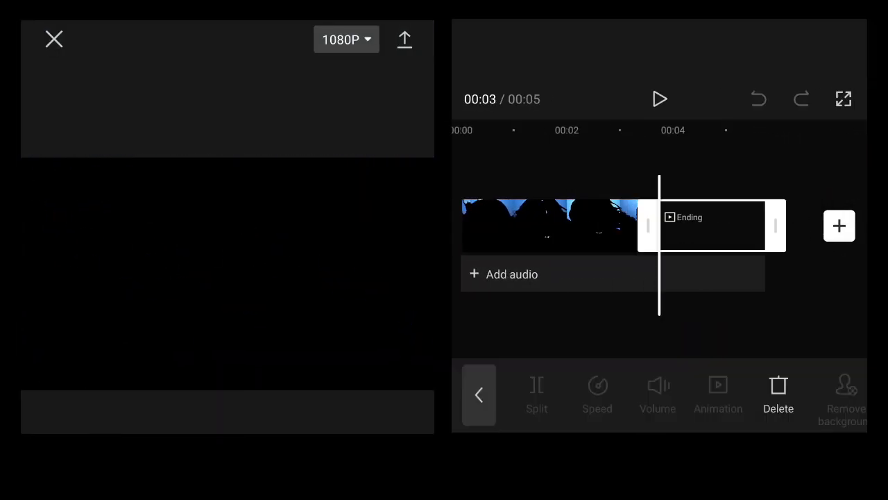
{"action": "left_click", "coordinate": [778, 395]}
Return to the start of the 3-second clip and play it back.
{"action": "left_click", "coordinate": [625, 225]}
{"action": "left_click_drag", "start_coordinate": [555, 319], "coordinate": [681, 320]}
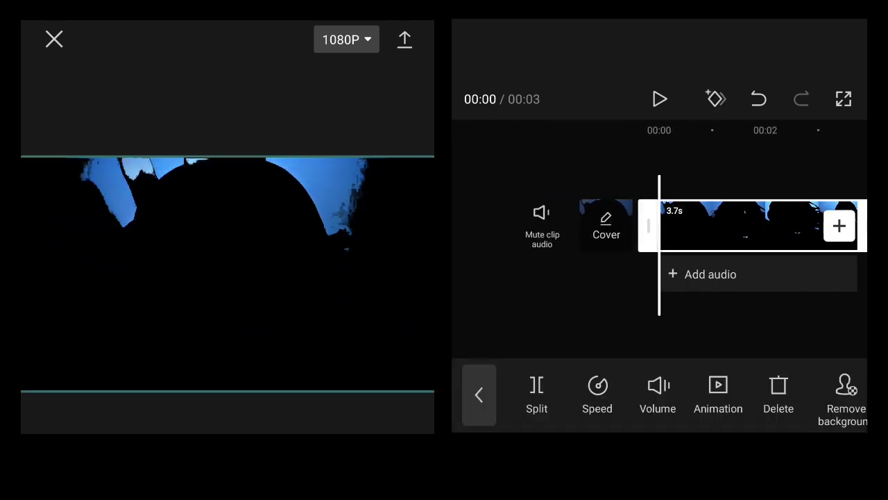
{"action": "left_click", "coordinate": [479, 394]}
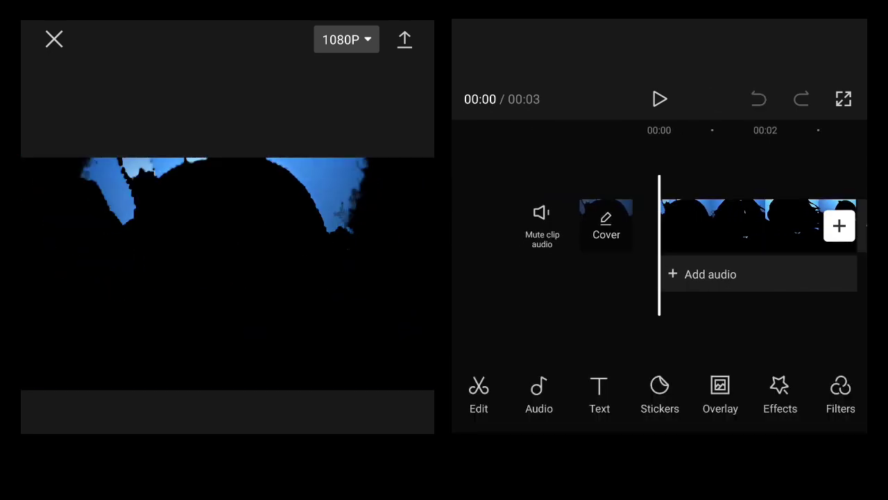
{"action": "left_click", "coordinate": [659, 100]}
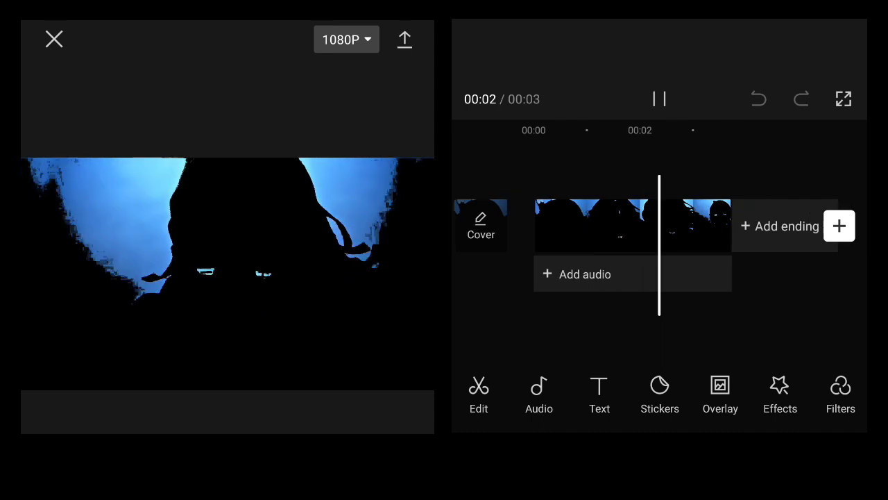
Add the colour-bar clip as an overlay and set its blend mode to Overlay.
{"action": "left_click", "coordinate": [720, 394]}
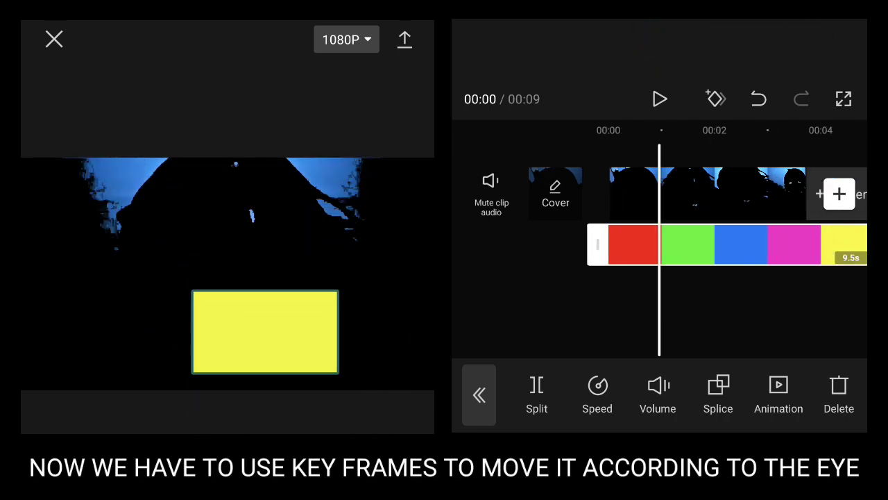
{"action": "left_click", "coordinate": [719, 392]}
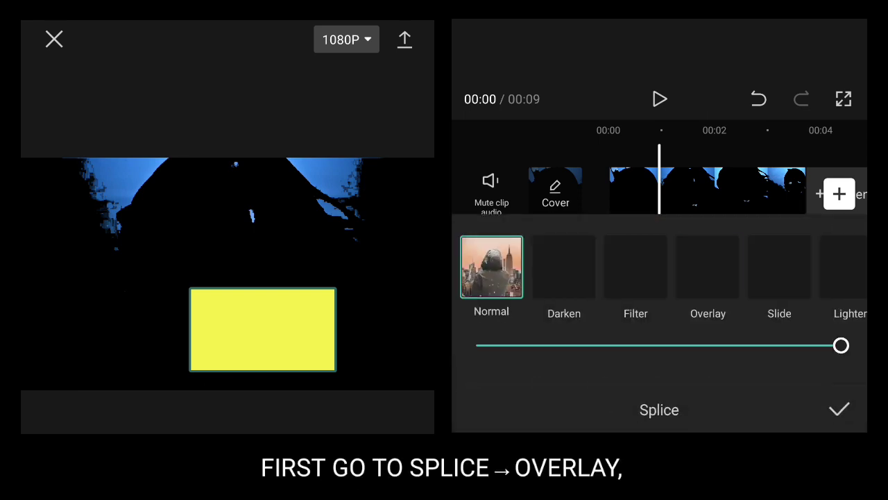
{"action": "left_click", "coordinate": [708, 268]}
{"action": "mouse_move", "coordinate": [708, 268]}
{"action": "left_mouse_down"}
{"action": "mouse_move", "coordinate": [500, 268]}
{"action": "mouse_move", "coordinate": [854, 268]}
{"action": "left_mouse_up"}
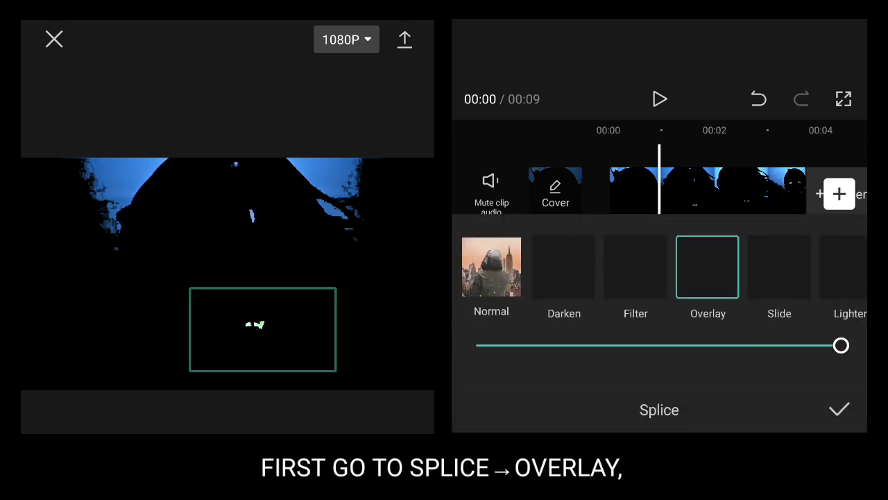
{"action": "left_click", "coordinate": [840, 409]}
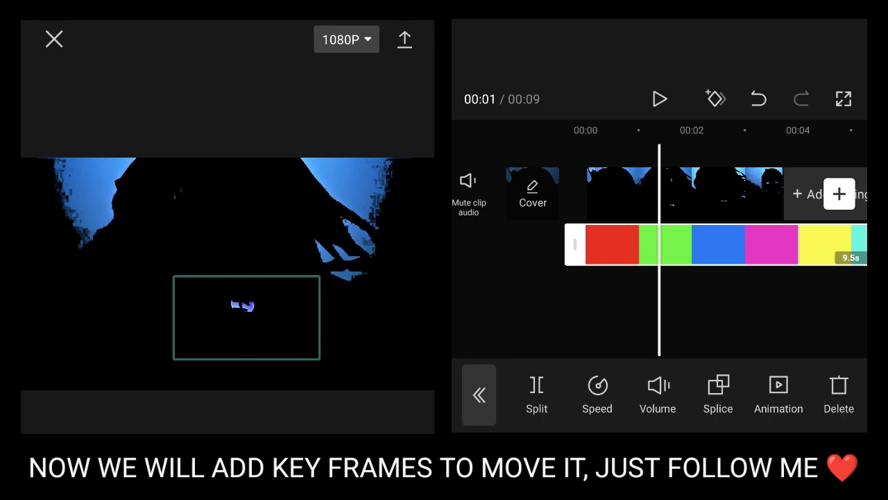
Play the project from the start to preview the overlay, then return to about 1.7 seconds.
{"action": "left_click", "coordinate": [763, 312]}
{"action": "left_click_drag", "start_coordinate": [624, 312], "coordinate": [694, 312]}
{"action": "left_click", "coordinate": [660, 99]}
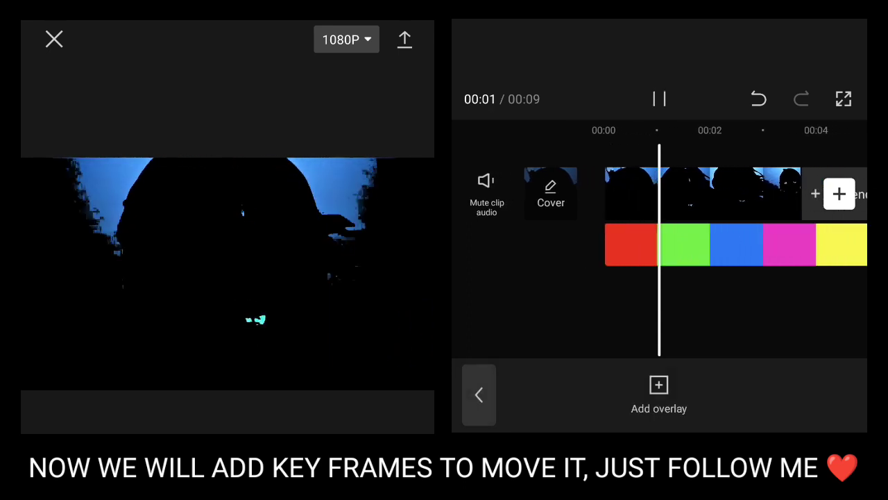
{"action": "left_click_drag", "start_coordinate": [610, 312], "coordinate": [699, 312]}
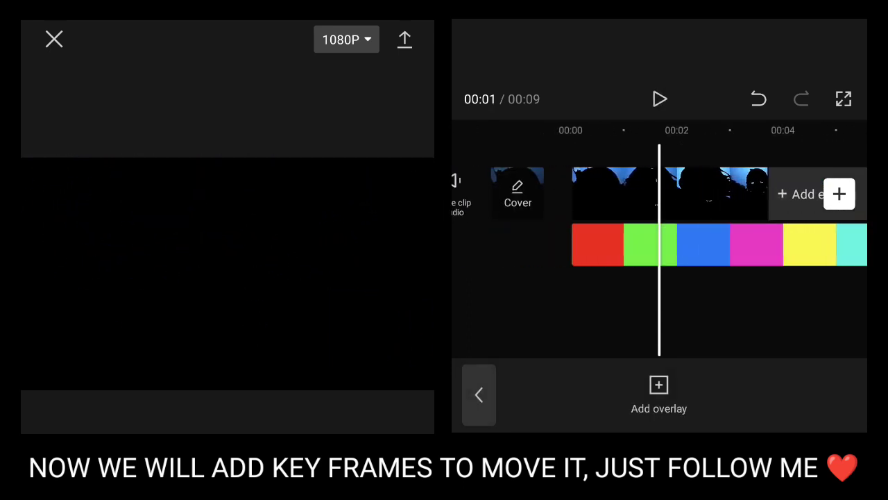
Keyframe the colour-bar overlay frame by frame to follow the character's eyes up to 3 seconds.
{"action": "left_click", "coordinate": [701, 244]}
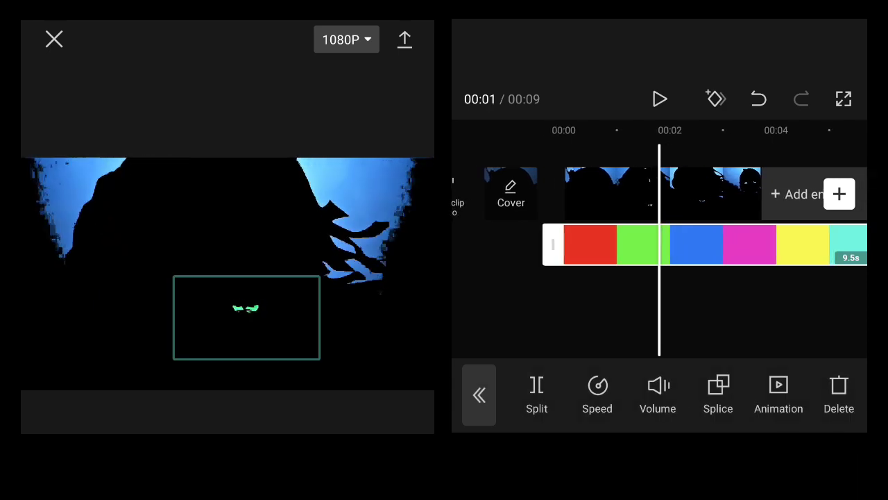
{"action": "left_click", "coordinate": [716, 99]}
{"action": "left_click_drag", "start_coordinate": [694, 312], "coordinate": [677, 313]}
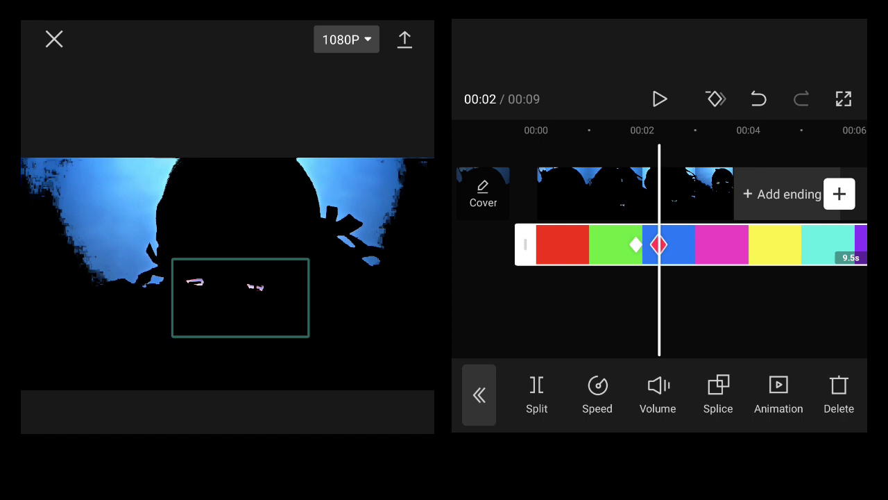
{"action": "left_click_drag", "start_coordinate": [694, 313], "coordinate": [676, 313]}
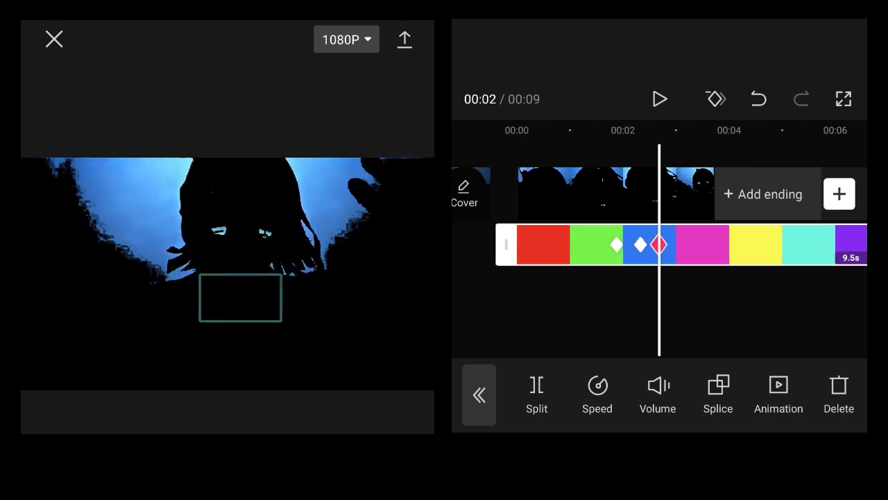
{"action": "left_click_drag", "start_coordinate": [694, 313], "coordinate": [696, 312]}
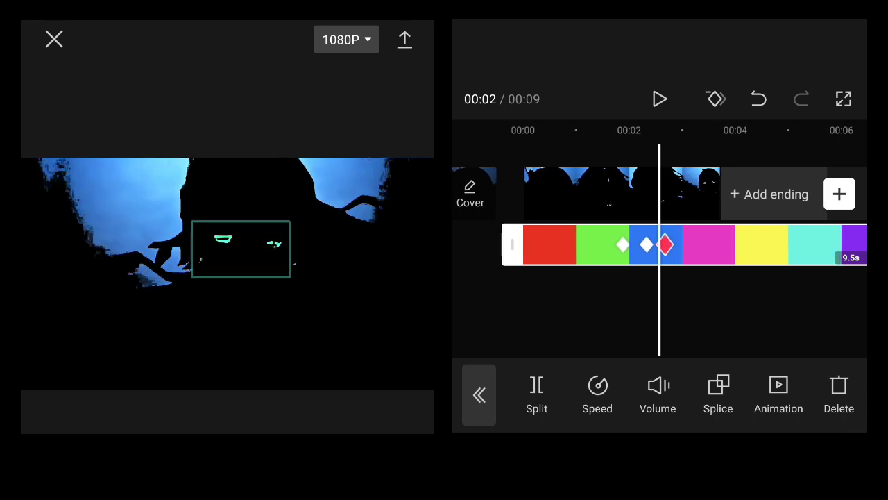
{"action": "left_click_drag", "start_coordinate": [694, 312], "coordinate": [690, 313]}
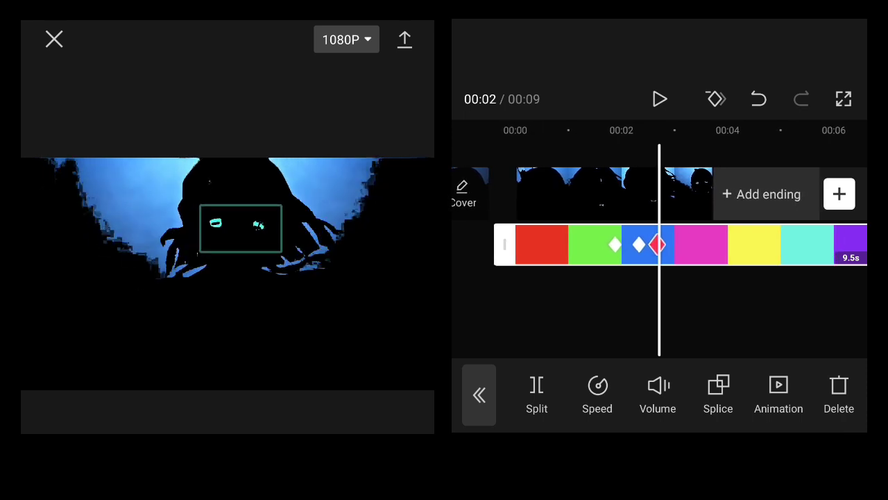
{"action": "scroll", "coordinate": [659, 243], "scroll_direction": "up", "scroll_amount": 5}
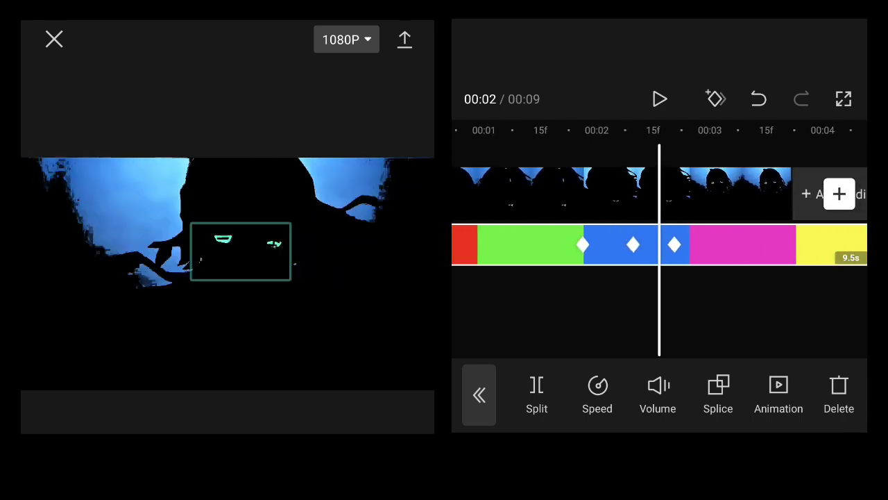
{"action": "mouse_move", "coordinate": [694, 312]}
{"action": "left_mouse_down"}
{"action": "mouse_move", "coordinate": [655, 312]}
{"action": "mouse_move", "coordinate": [689, 312]}
{"action": "left_mouse_up"}
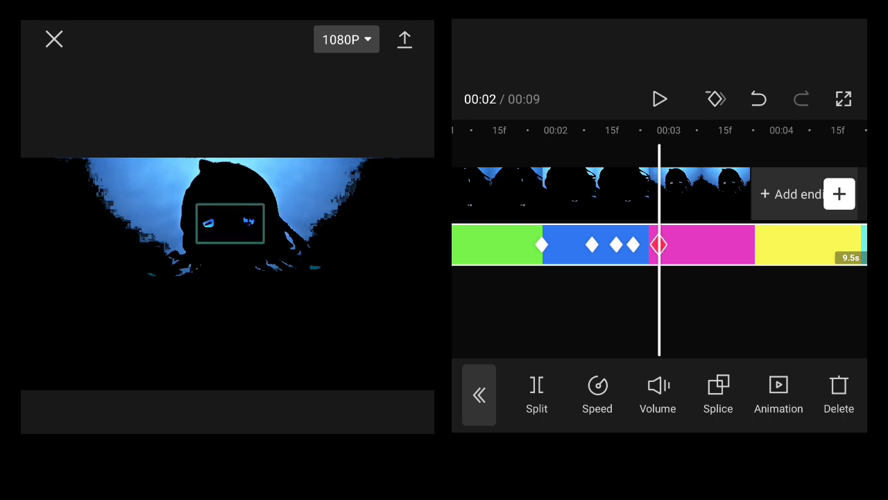
{"action": "mouse_move", "coordinate": [694, 313]}
{"action": "left_mouse_down"}
{"action": "mouse_move", "coordinate": [672, 312]}
{"action": "mouse_move", "coordinate": [693, 312]}
{"action": "left_mouse_up"}
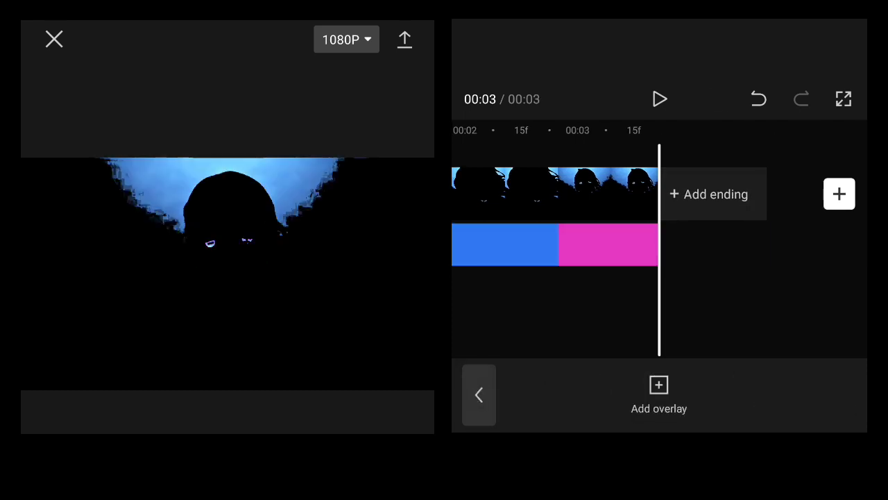
{"action": "left_click", "coordinate": [659, 99]}
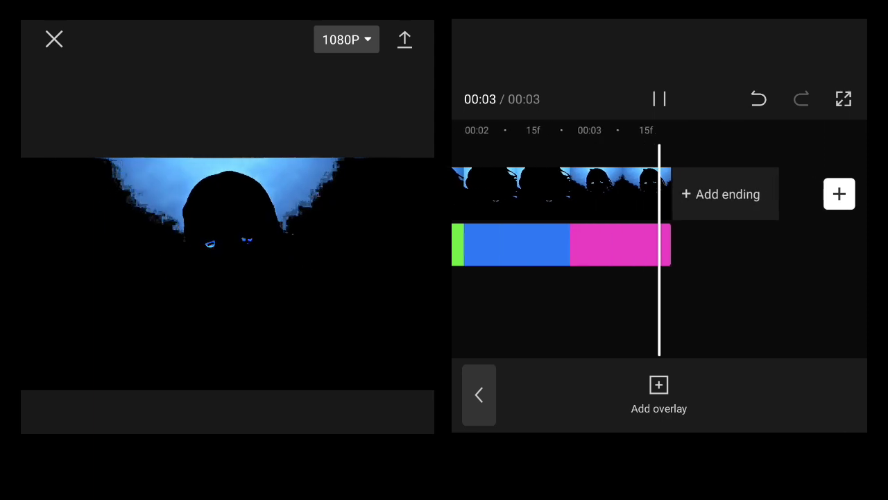
{"action": "left_click_drag", "start_coordinate": [486, 243], "coordinate": [694, 243]}
{"action": "mouse_move", "coordinate": [625, 243]}
{"action": "left_mouse_down"}
{"action": "mouse_move", "coordinate": [736, 243]}
{"action": "mouse_move", "coordinate": [522, 243]}
{"action": "left_mouse_up"}
{"action": "mouse_move", "coordinate": [764, 242]}
{"action": "left_mouse_down"}
{"action": "mouse_move", "coordinate": [616, 242]}
{"action": "mouse_move", "coordinate": [722, 243]}
{"action": "left_mouse_up"}
{"action": "left_click_drag", "start_coordinate": [555, 243], "coordinate": [781, 243]}
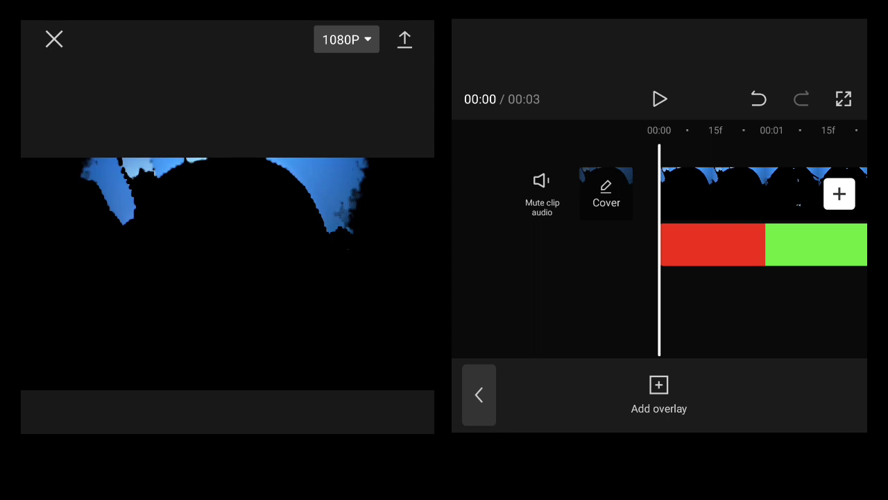
Lower the overlay's exposure and set its saturation to 50, then select the exported clip in the new project.
{"action": "left_click", "coordinate": [715, 244]}
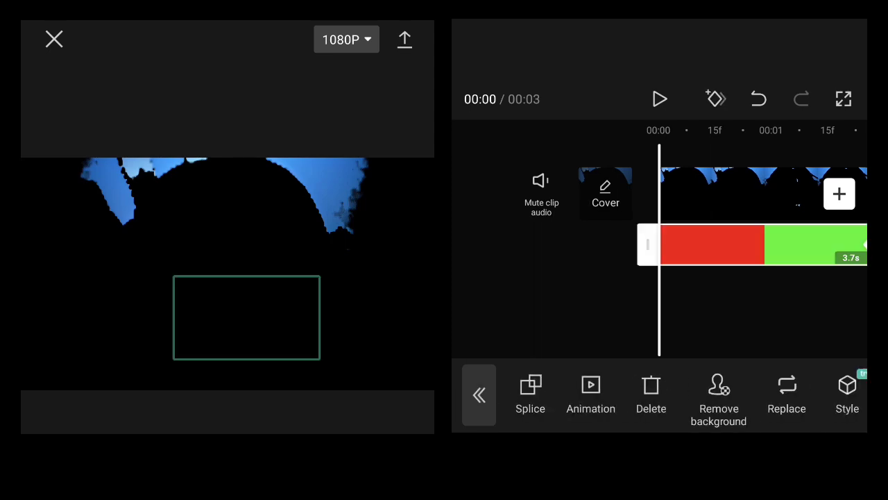
{"action": "left_click_drag", "start_coordinate": [764, 396], "coordinate": [467, 395]}
{"action": "left_click", "coordinate": [741, 389]}
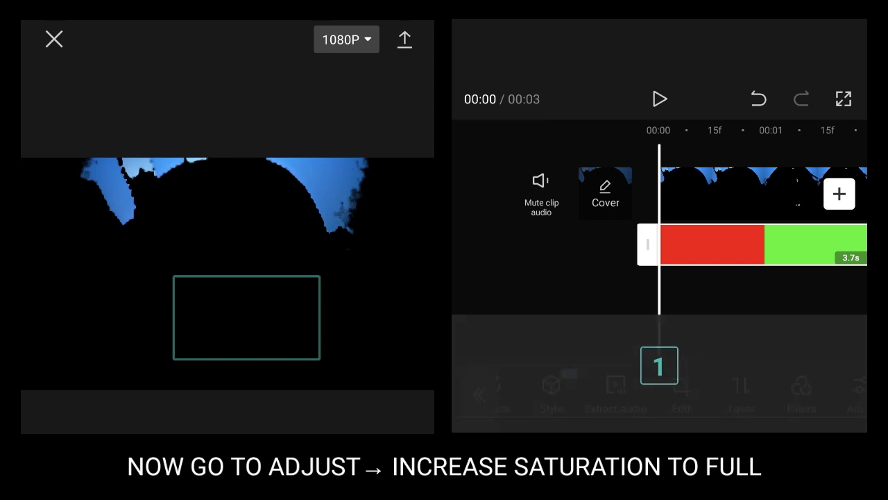
{"action": "left_click", "coordinate": [861, 393]}
{"action": "left_click", "coordinate": [697, 278]}
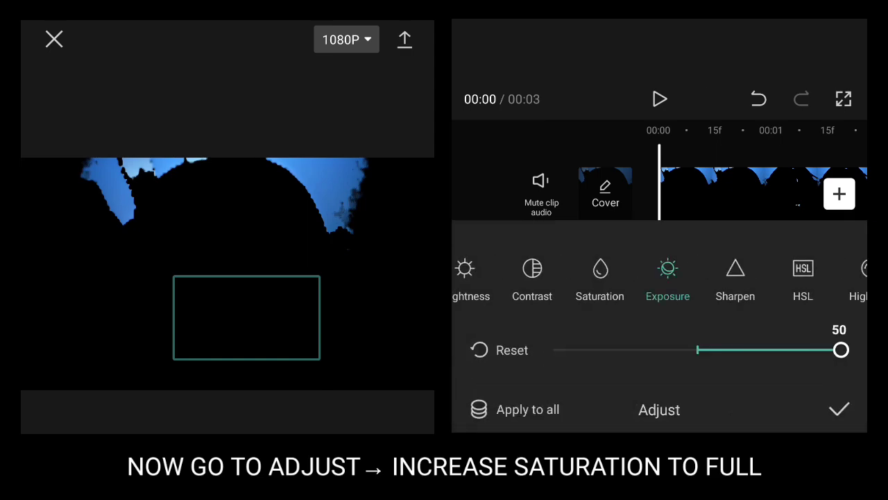
{"action": "left_click_drag", "start_coordinate": [841, 350], "coordinate": [704, 350]}
{"action": "left_click", "coordinate": [600, 278]}
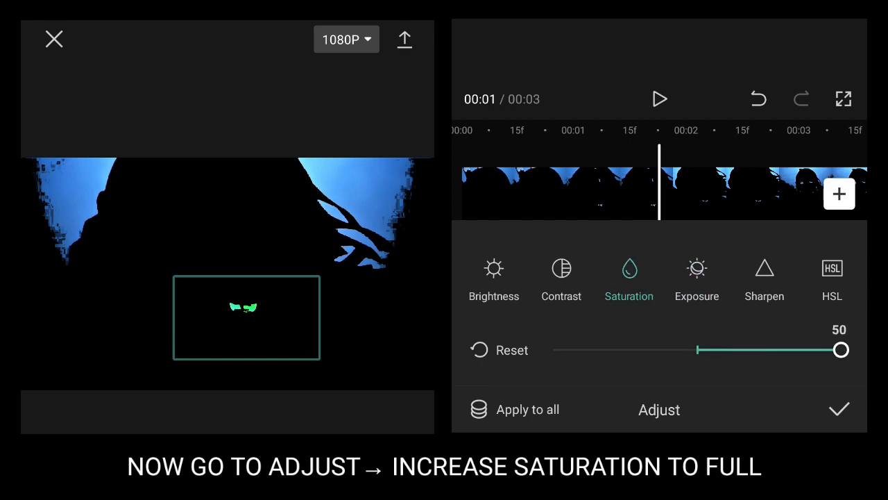
{"action": "left_click", "coordinate": [839, 409]}
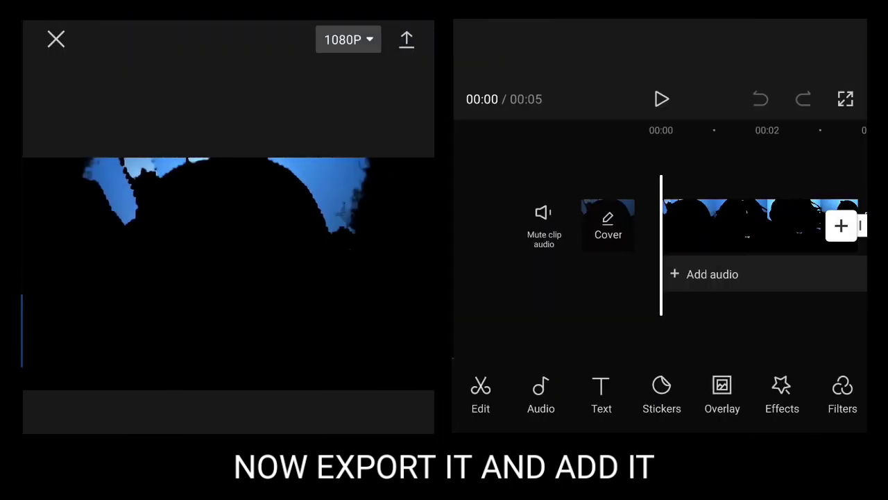
{"action": "left_click", "coordinate": [560, 224]}
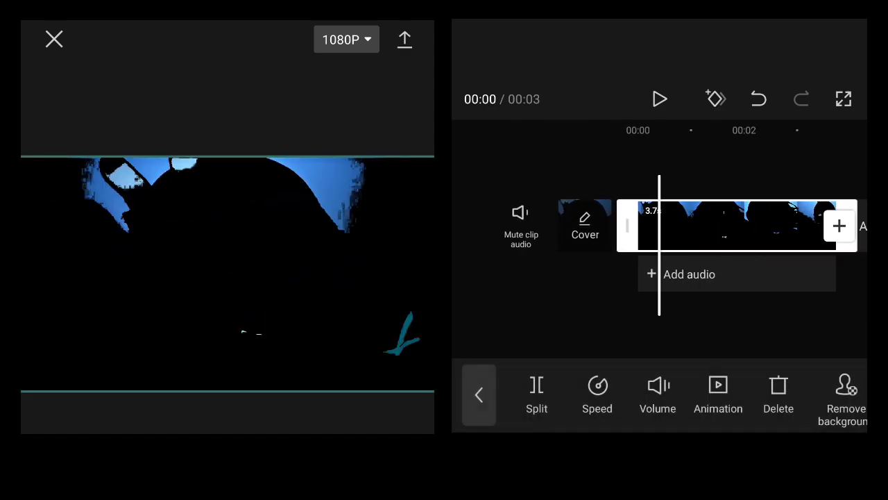
{"action": "scroll", "coordinate": [659, 225], "scroll_direction": "right", "scroll_amount": 2}
Chroma-key out the clip's blue background with Intensity about 10, leaving the green eyes on black.
{"action": "scroll", "coordinate": [660, 396], "scroll_direction": "right", "scroll_amount": 4}
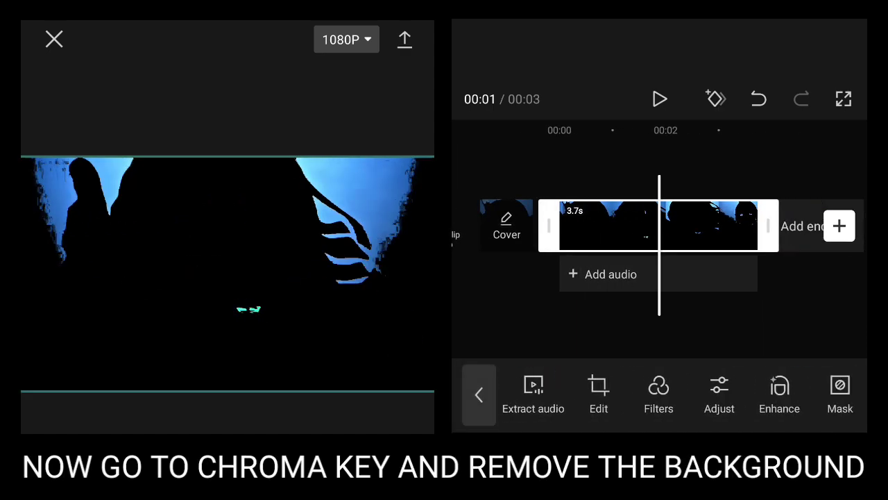
{"action": "left_click", "coordinate": [604, 392]}
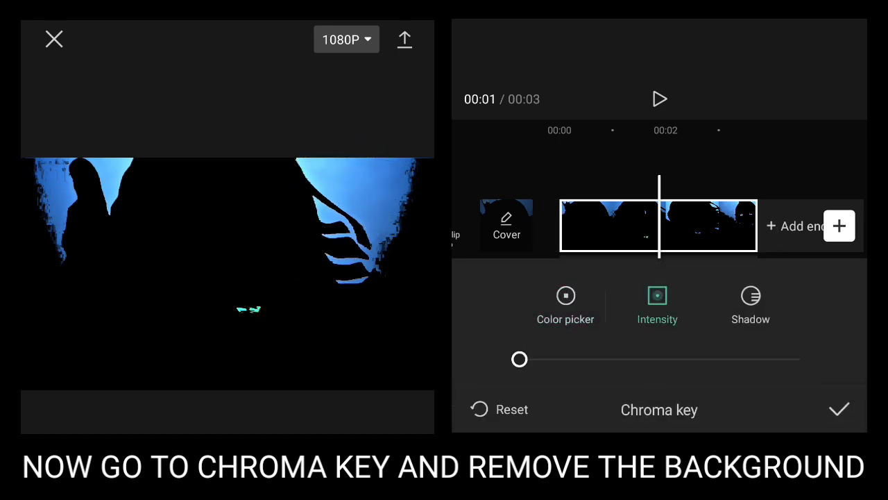
{"action": "left_click_drag", "start_coordinate": [519, 359], "coordinate": [564, 358]}
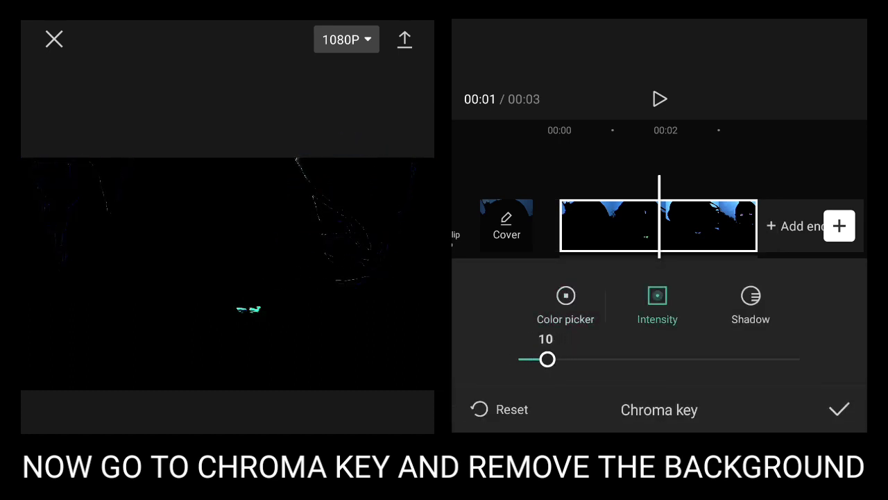
{"action": "left_click", "coordinate": [840, 410]}
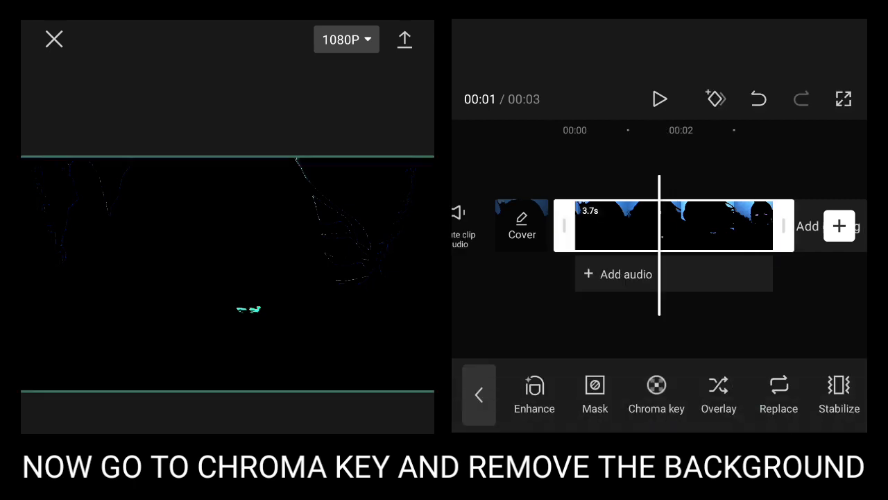
{"action": "left_click", "coordinate": [476, 393]}
Scrub through the keyed clip up to its last second to check the result.
{"action": "left_click_drag", "start_coordinate": [694, 226], "coordinate": [565, 225]}
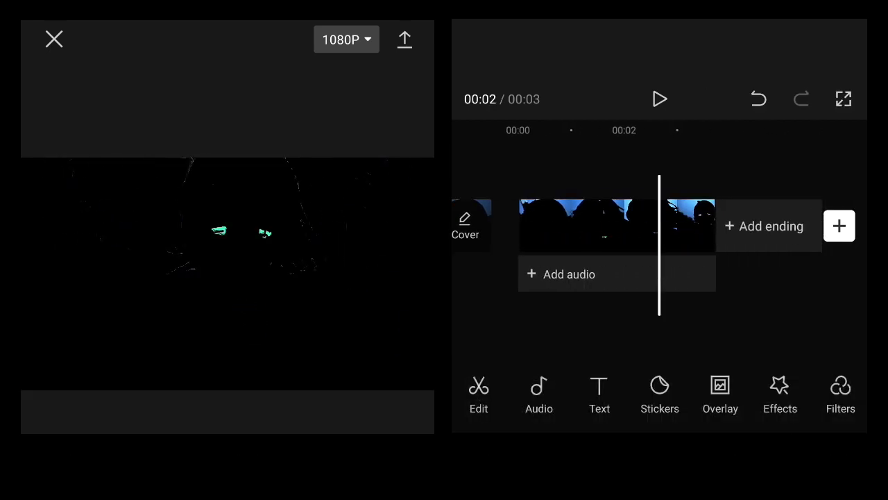
{"action": "left_click_drag", "start_coordinate": [624, 225], "coordinate": [691, 225]}
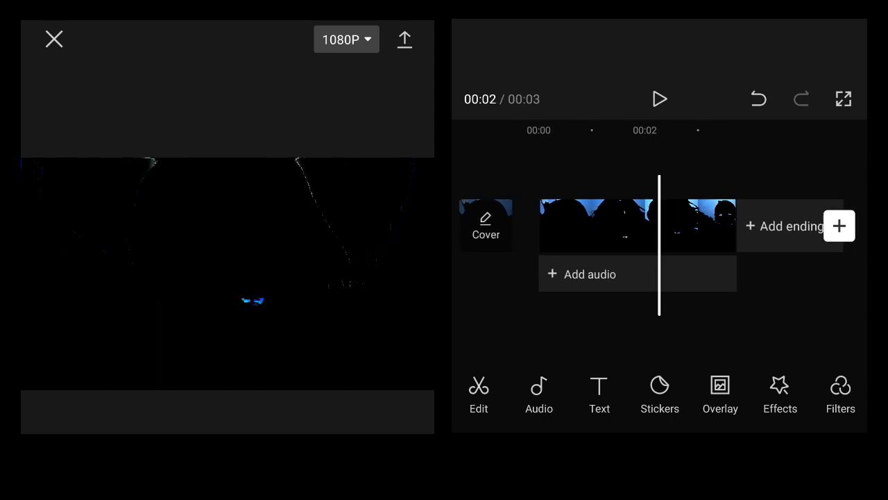
{"action": "left_click_drag", "start_coordinate": [625, 226], "coordinate": [572, 226]}
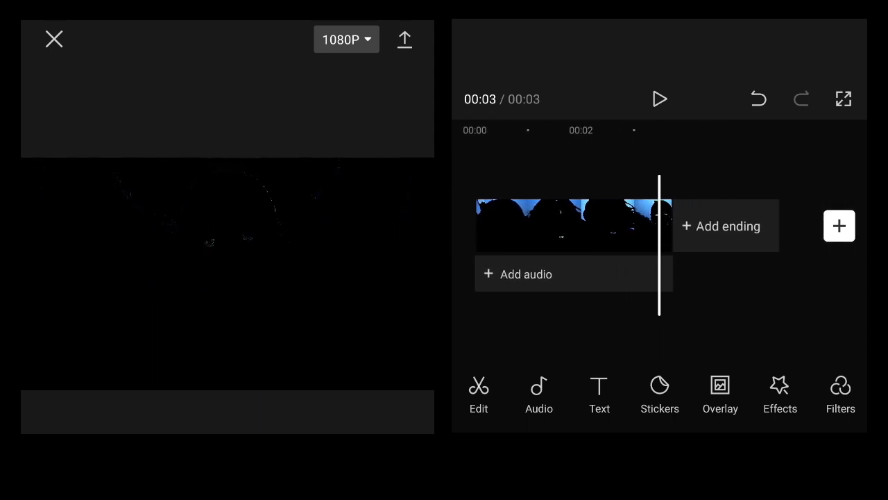
{"action": "left_click_drag", "start_coordinate": [569, 226], "coordinate": [750, 225]}
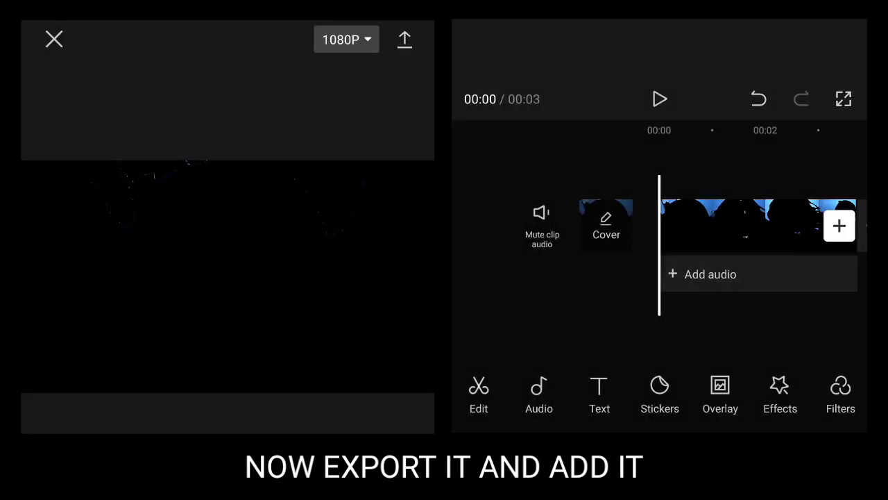
Add the rainbow clip as an overlay above the keyed clip and shrink it.
{"action": "left_click", "coordinate": [721, 396]}
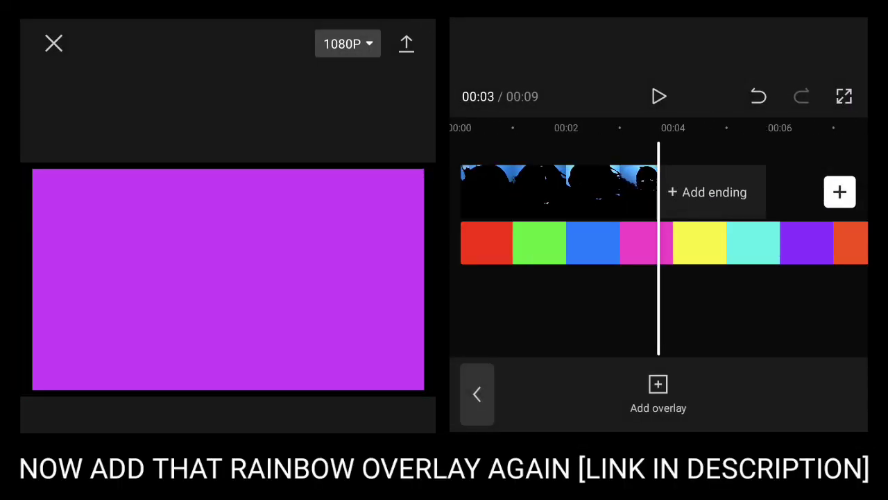
{"action": "left_click", "coordinate": [694, 243]}
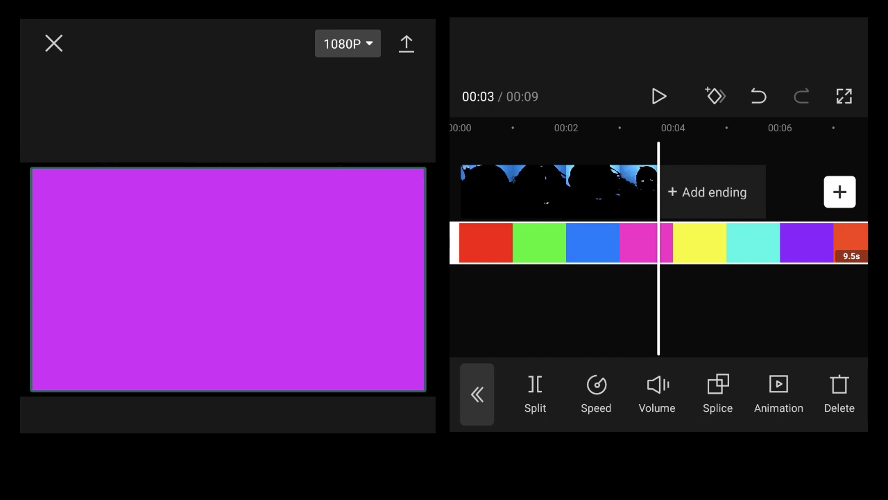
{"action": "scroll", "coordinate": [228, 279], "scroll_direction": "down", "scroll_amount": 3}
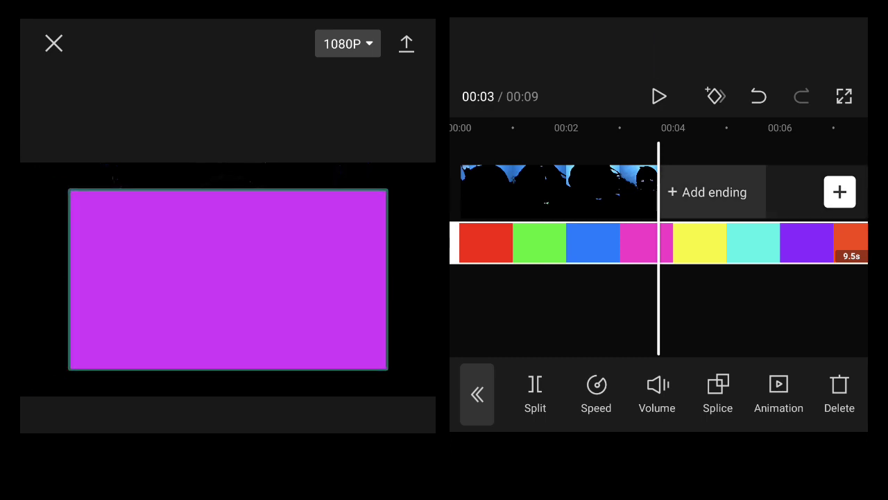
Split the rainbow overlay at 00:03 and delete the part past the clip's end.
{"action": "left_click", "coordinate": [536, 394]}
{"action": "left_click", "coordinate": [839, 394]}
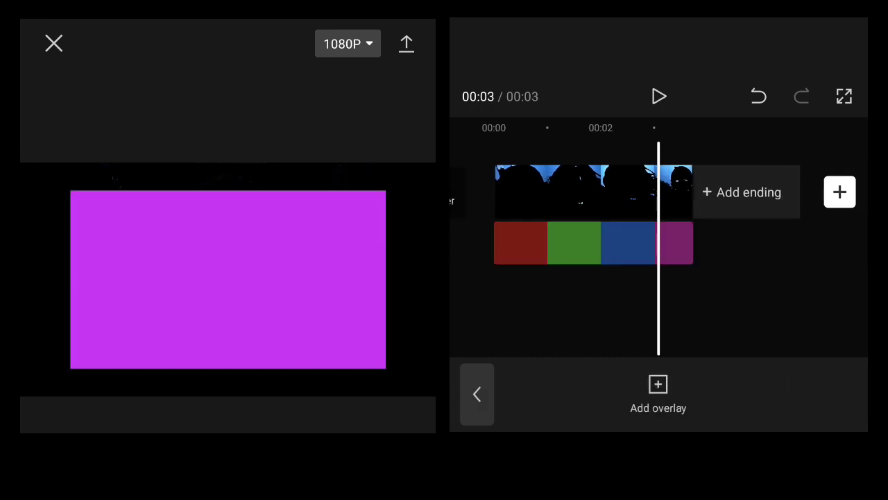
{"action": "left_click", "coordinate": [593, 243]}
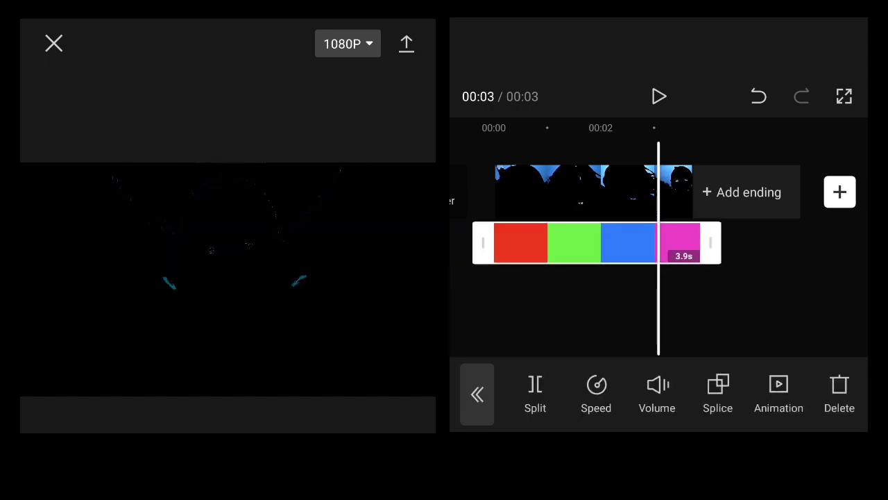
{"action": "scroll", "coordinate": [624, 242], "scroll_direction": "left", "scroll_amount": 2}
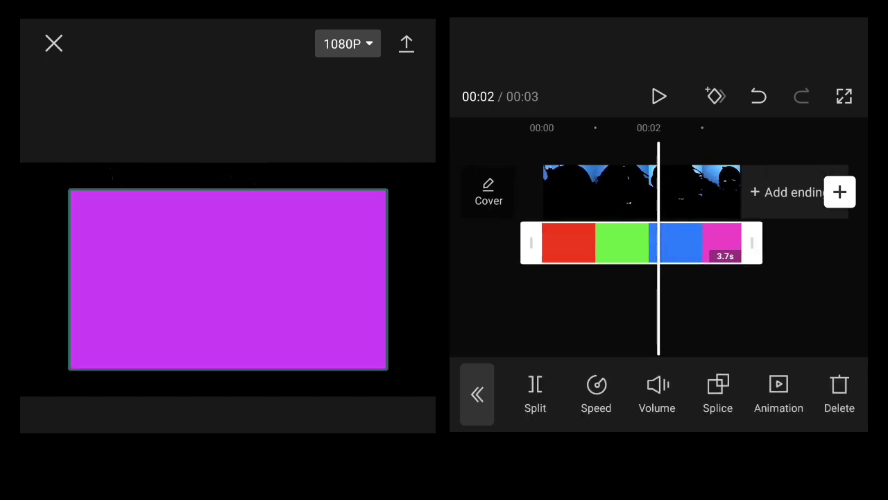
{"action": "left_click", "coordinate": [718, 395]}
Change the rainbow overlay's Splice blend mode to Burn and play the clip to preview it.
{"action": "left_click", "coordinate": [707, 265]}
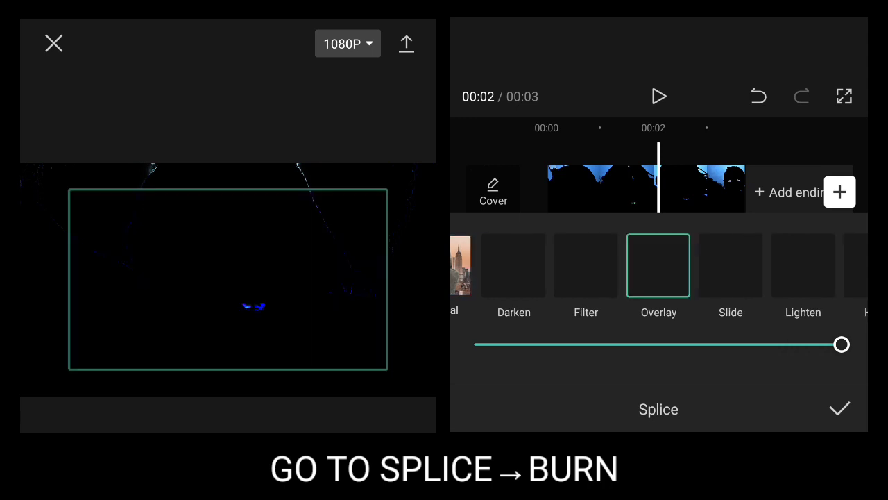
{"action": "scroll", "coordinate": [660, 271], "scroll_direction": "right", "scroll_amount": 2}
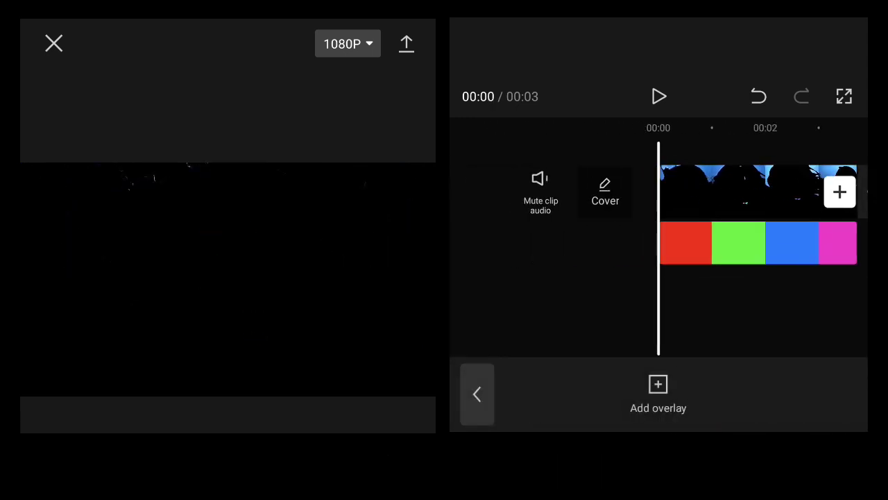
{"action": "key", "text": "space"}
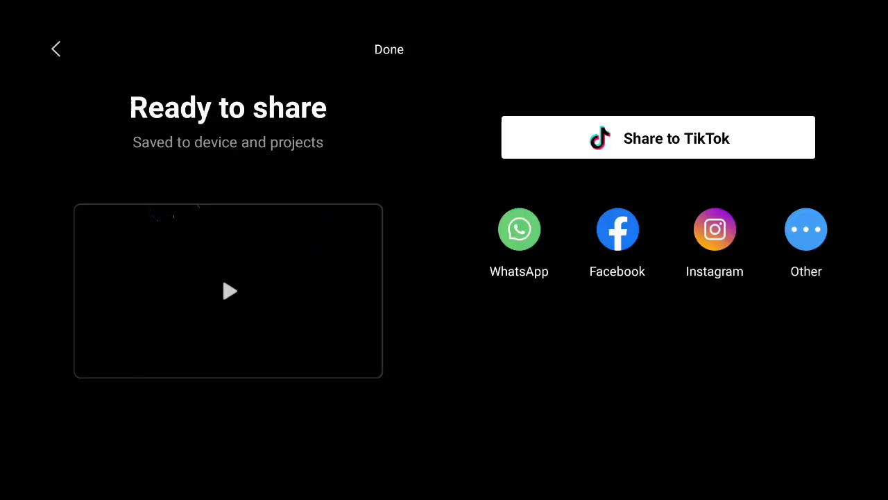
Close the edited project, open the original anime clip and delete its default ending.
{"action": "left_click", "coordinate": [56, 48]}
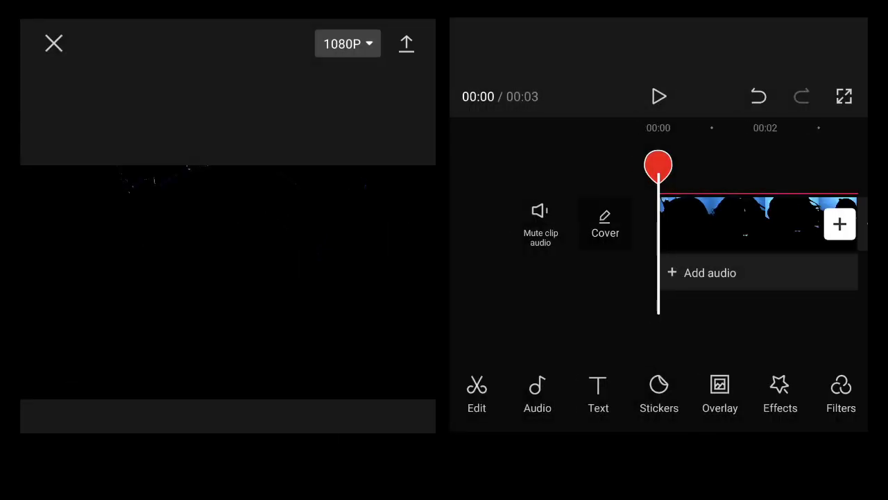
{"action": "left_click", "coordinate": [54, 43]}
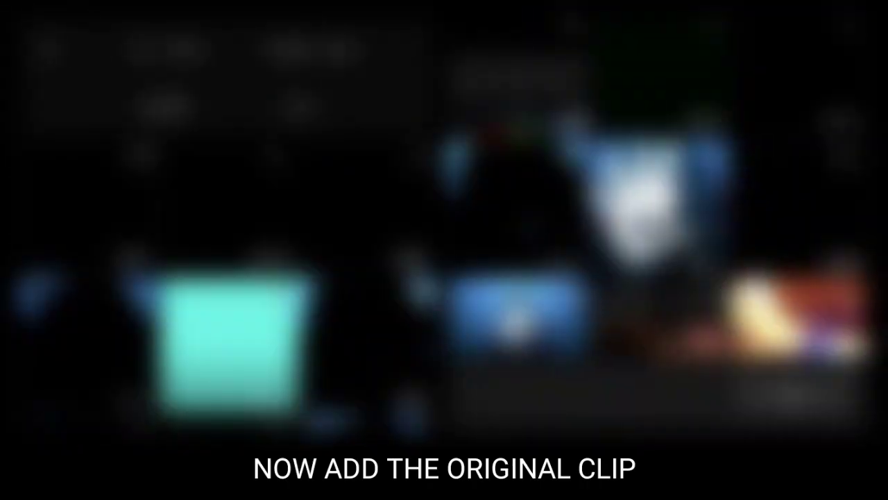
{"action": "left_click", "coordinate": [715, 224]}
{"action": "left_click", "coordinate": [779, 388]}
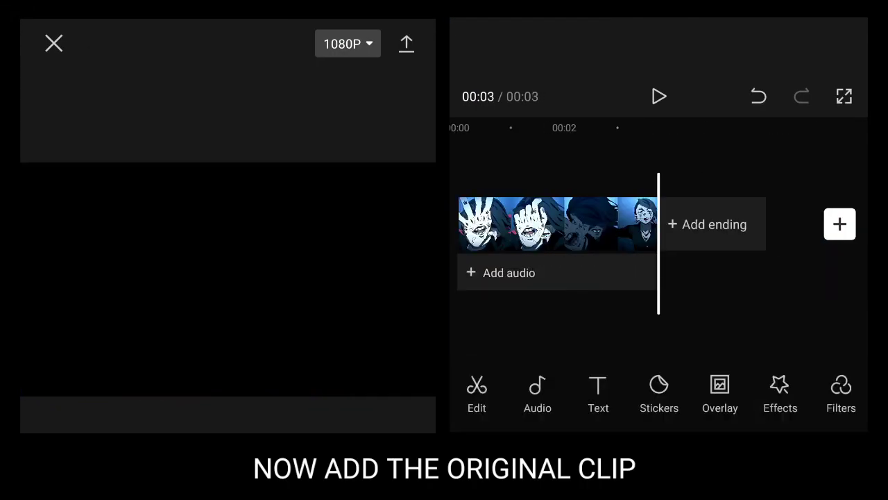
{"action": "left_click_drag", "start_coordinate": [528, 224], "coordinate": [736, 224]}
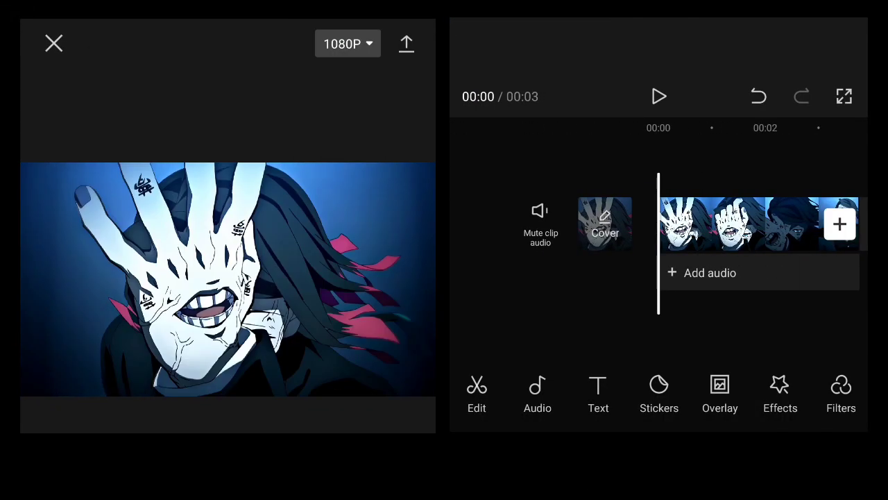
Add the exported glowing-eyes clip as a 3.7-second overlay above the anime clip.
{"action": "left_click", "coordinate": [720, 392]}
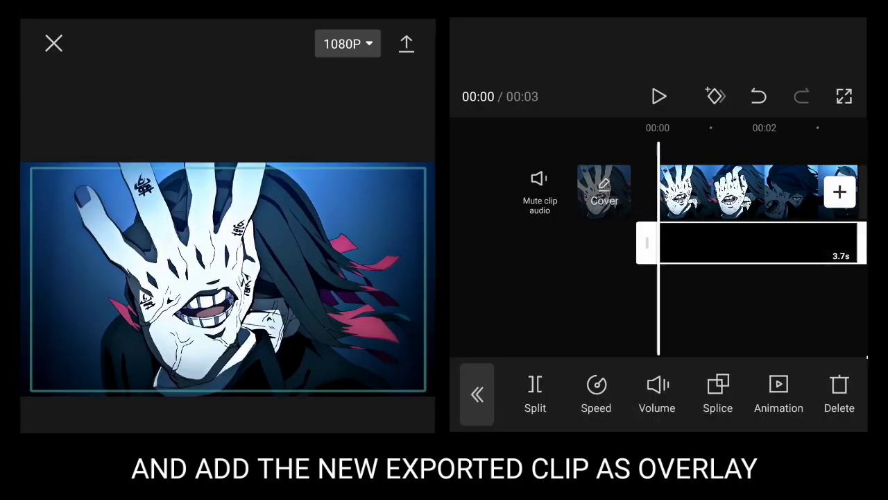
{"action": "left_click_drag", "start_coordinate": [694, 195], "coordinate": [528, 194]}
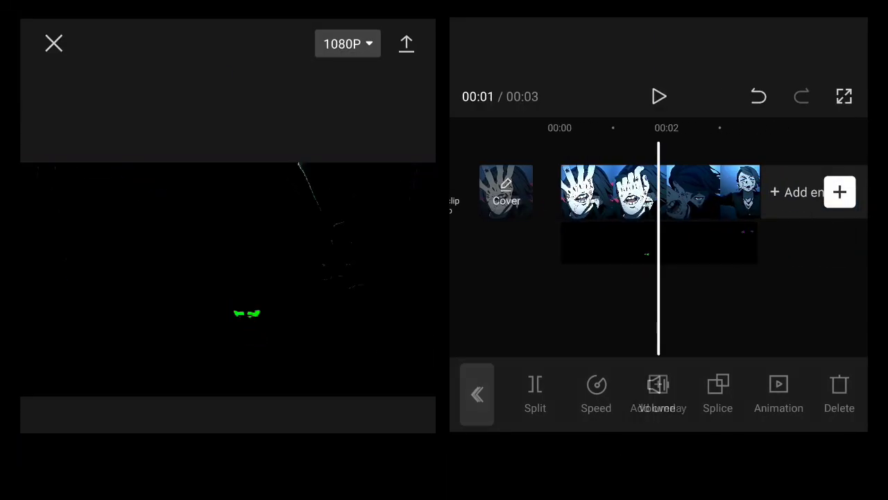
{"action": "left_click", "coordinate": [555, 242]}
{"action": "left_click", "coordinate": [555, 192]}
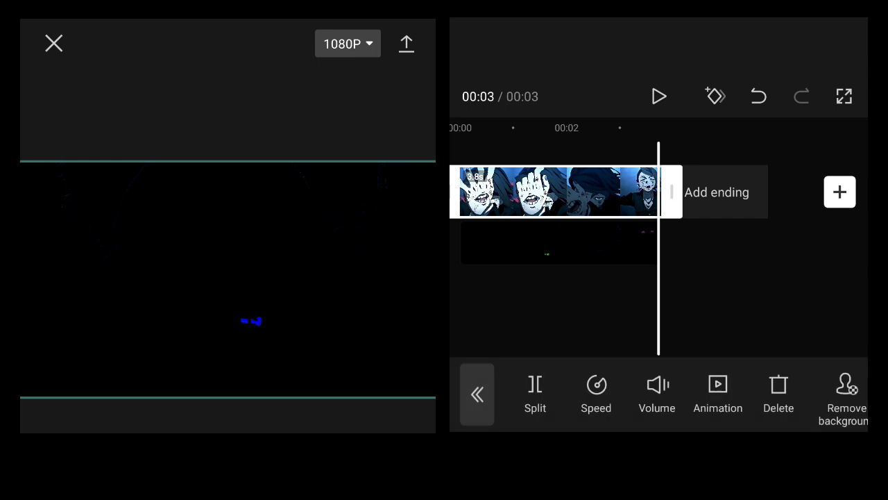
{"action": "left_click", "coordinate": [555, 313]}
{"action": "left_click_drag", "start_coordinate": [528, 298], "coordinate": [726, 299]}
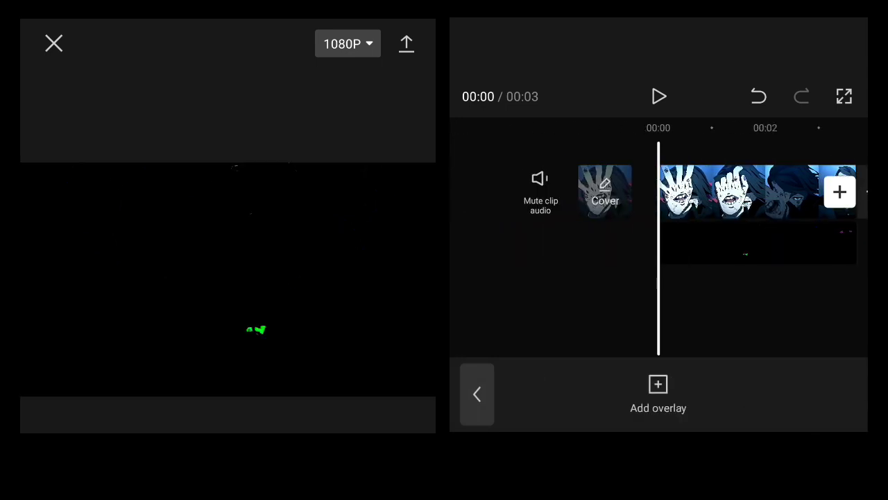
Set the glow overlay's blend mode to Dodge and preview the blended result.
{"action": "left_click", "coordinate": [750, 242]}
{"action": "left_click", "coordinate": [717, 389]}
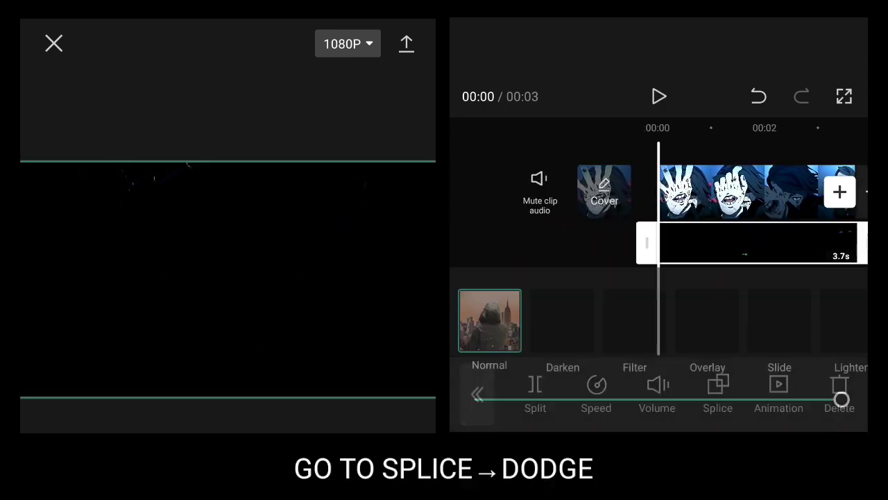
{"action": "left_click_drag", "start_coordinate": [764, 265], "coordinate": [486, 266]}
{"action": "left_click", "coordinate": [826, 264]}
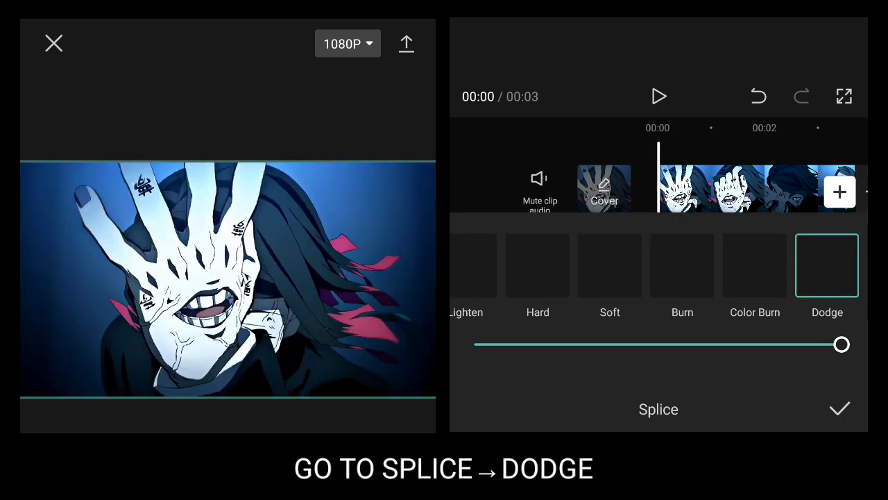
{"action": "left_click", "coordinate": [840, 409]}
{"action": "mouse_move", "coordinate": [694, 299]}
{"action": "left_mouse_down"}
{"action": "mouse_move", "coordinate": [583, 299]}
{"action": "mouse_move", "coordinate": [726, 299]}
{"action": "left_mouse_up"}
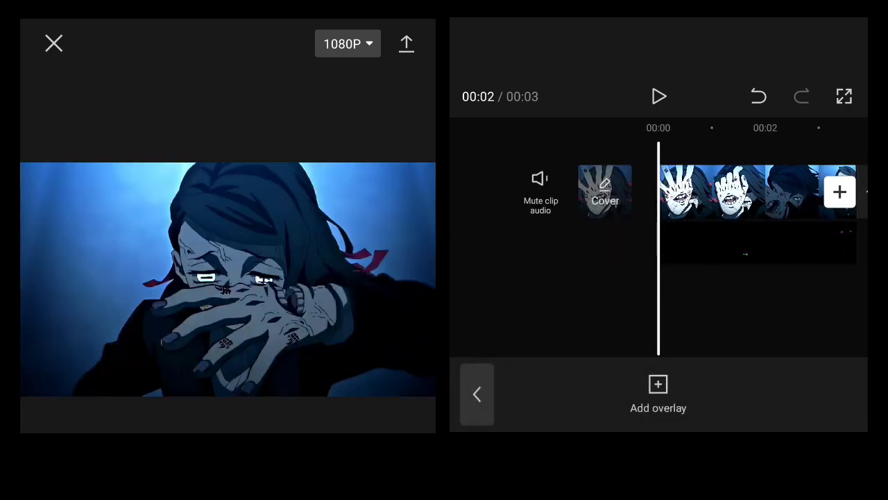
{"action": "left_click", "coordinate": [750, 243]}
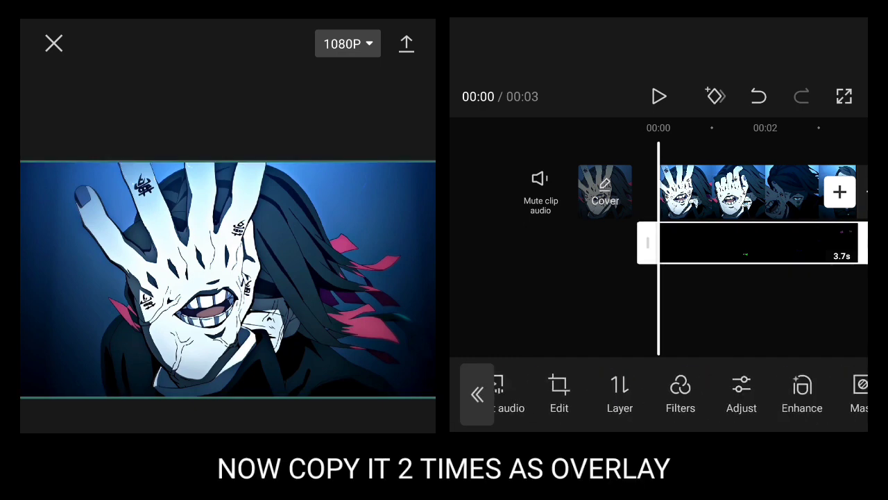
Duplicate the Dodge-blended overlay twice so three glowing-eyes overlay layers stack over the anime clip.
{"action": "left_click", "coordinate": [658, 396]}
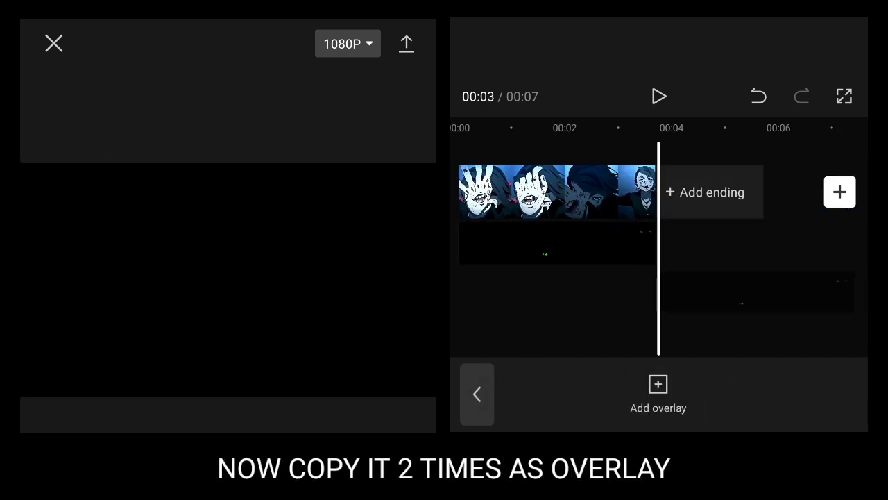
{"action": "left_click_drag", "start_coordinate": [555, 278], "coordinate": [644, 278]}
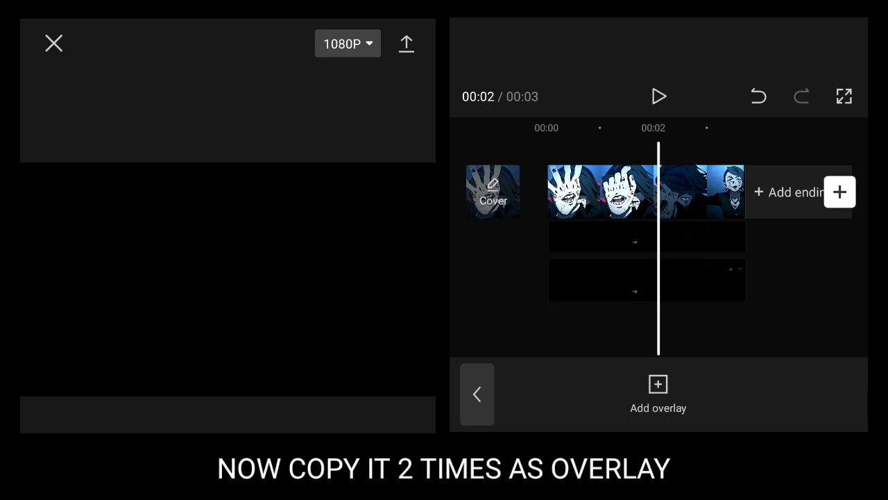
{"action": "mouse_move", "coordinate": [590, 278]}
{"action": "left_mouse_down"}
{"action": "mouse_move", "coordinate": [646, 277]}
{"action": "mouse_move", "coordinate": [587, 278]}
{"action": "left_mouse_up"}
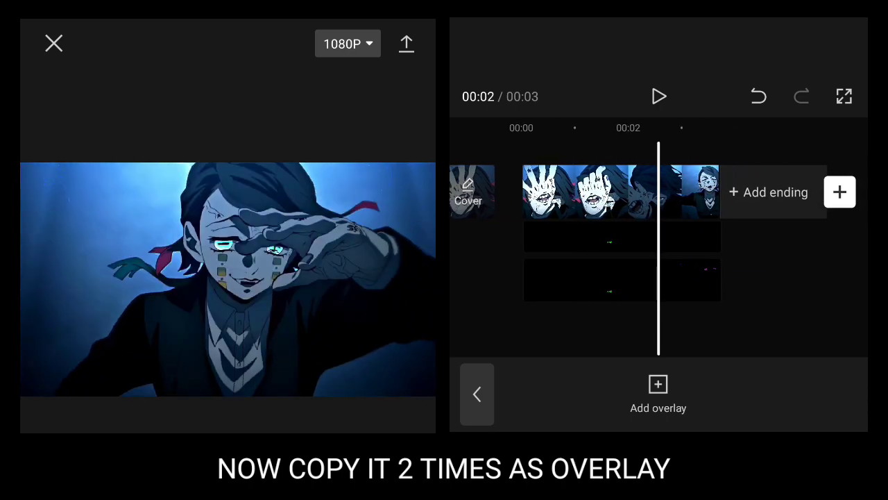
{"action": "left_click", "coordinate": [611, 280]}
{"action": "left_click", "coordinate": [733, 396]}
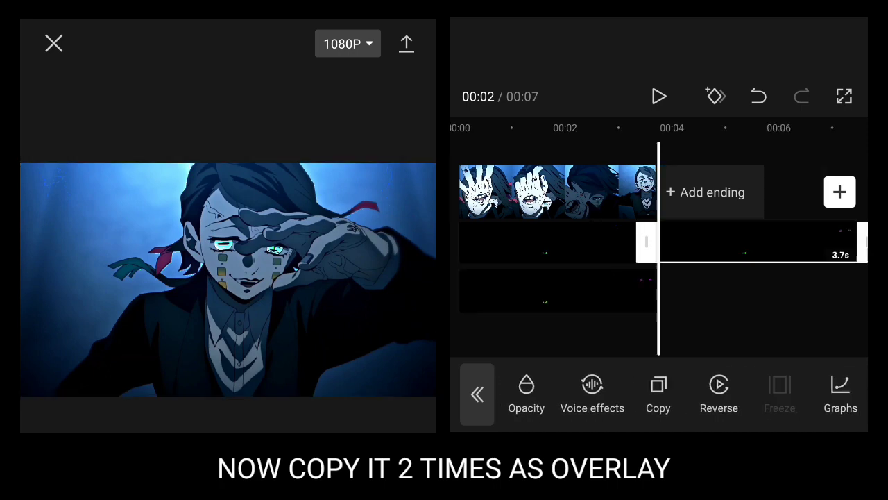
{"action": "left_click", "coordinate": [763, 333]}
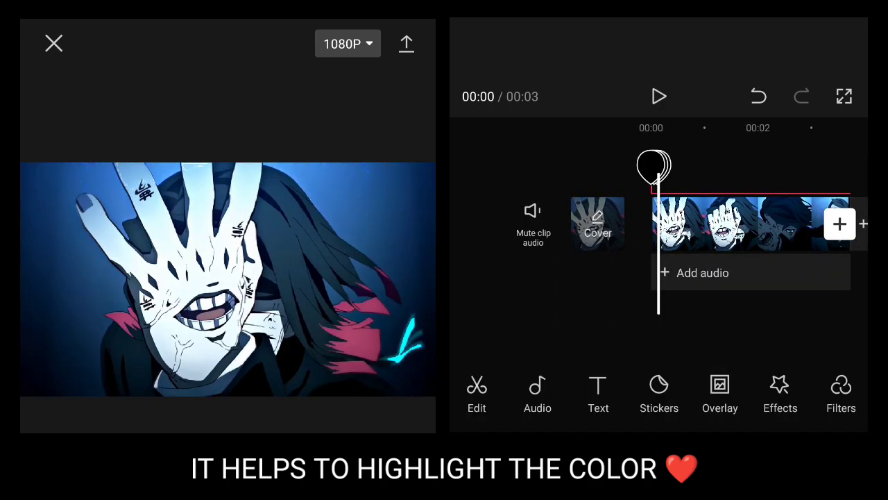
Add the Edge Glow effect from Video effects > Basic to the timeline.
{"action": "left_click", "coordinate": [659, 162]}
{"action": "left_click", "coordinate": [779, 388]}
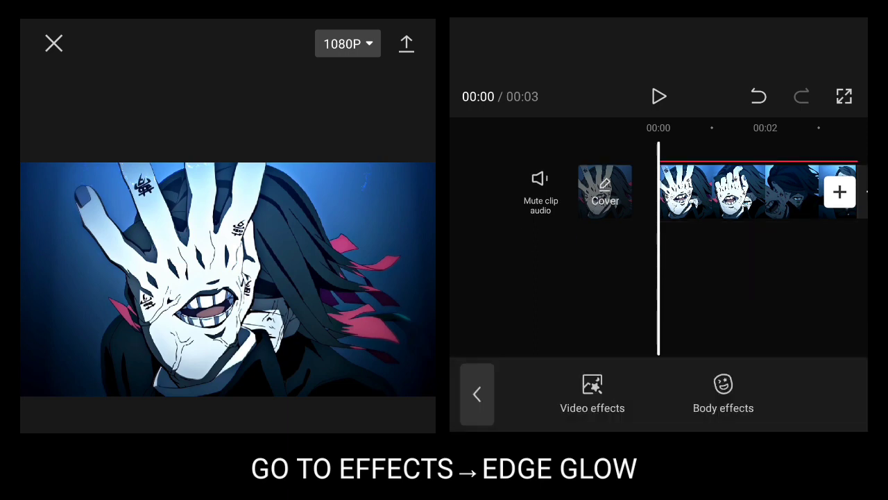
{"action": "left_click", "coordinate": [592, 392]}
{"action": "left_click", "coordinate": [701, 143]}
{"action": "scroll", "coordinate": [660, 291], "scroll_direction": "down", "scroll_amount": 5}
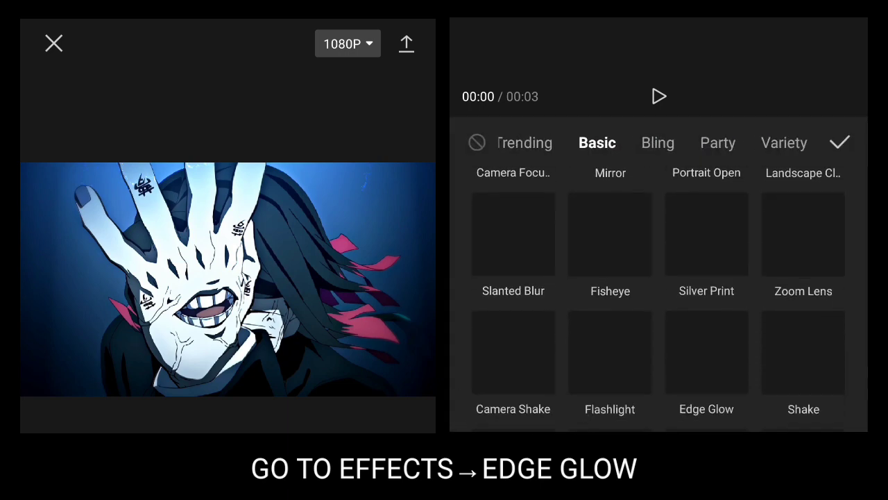
{"action": "left_click", "coordinate": [706, 354]}
{"action": "left_click", "coordinate": [840, 142]}
Apply the Edge Glow effect to the first overlay and preview its glow setting.
{"action": "mouse_move", "coordinate": [729, 192]}
{"action": "left_mouse_down"}
{"action": "mouse_move", "coordinate": [524, 192]}
{"action": "mouse_move", "coordinate": [684, 191]}
{"action": "left_mouse_up"}
{"action": "left_click", "coordinate": [477, 393]}
{"action": "left_click", "coordinate": [694, 240]}
{"action": "left_click", "coordinate": [754, 394]}
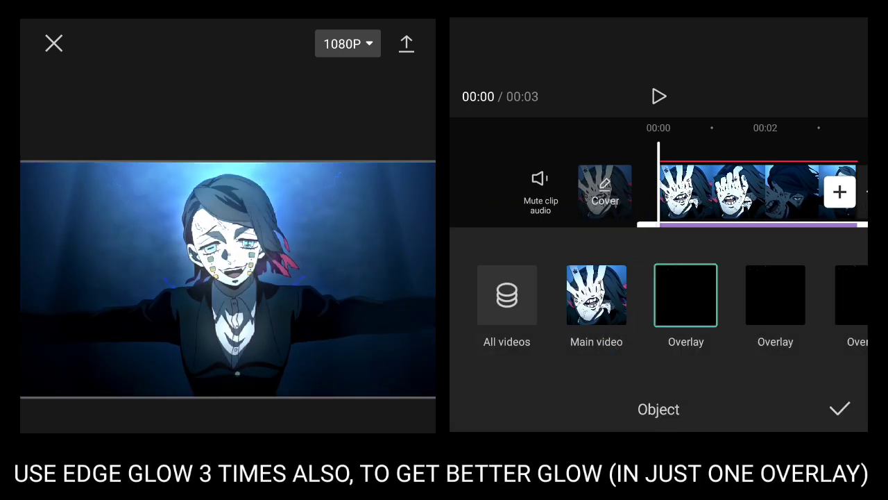
{"action": "left_click", "coordinate": [840, 409]}
{"action": "left_click", "coordinate": [533, 389]}
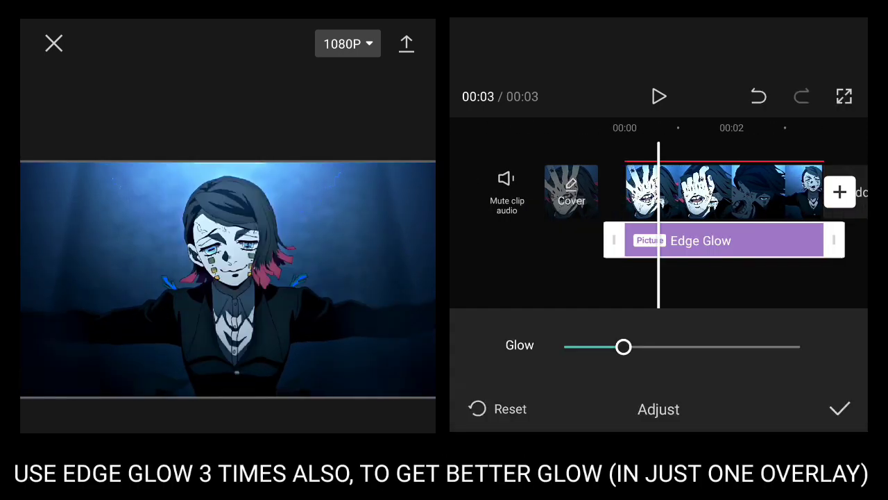
{"action": "left_click", "coordinate": [660, 96]}
{"action": "left_click", "coordinate": [840, 408]}
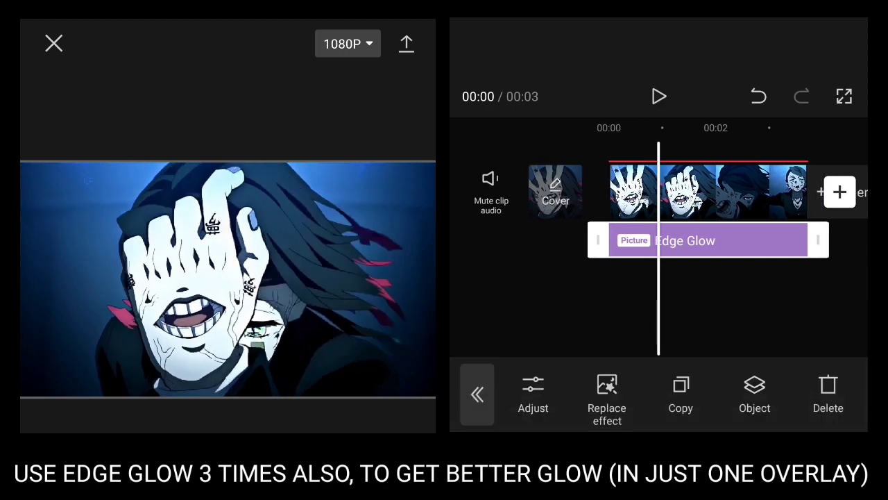
{"action": "left_click", "coordinate": [477, 392]}
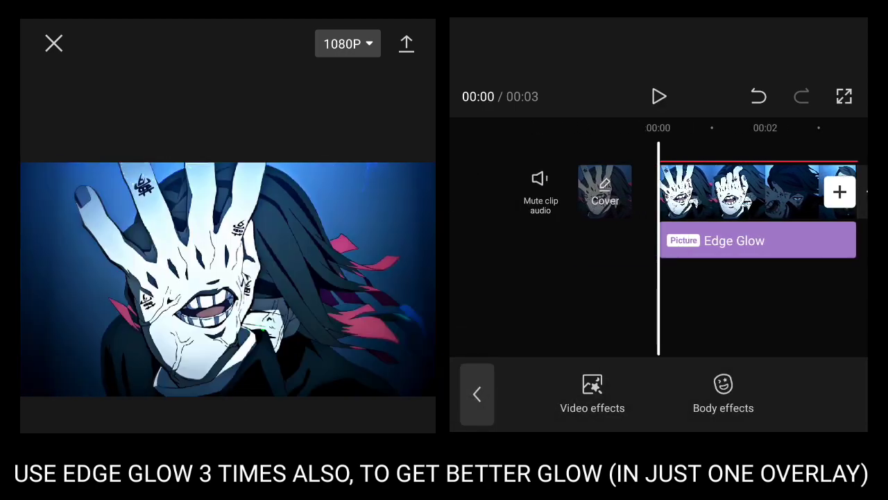
Add a second Edge Glow effect and apply it to an overlay clip.
{"action": "left_click", "coordinate": [592, 392]}
{"action": "scroll", "coordinate": [658, 292], "scroll_direction": "down", "scroll_amount": 5}
{"action": "scroll", "coordinate": [658, 291], "scroll_direction": "down", "scroll_amount": 5}
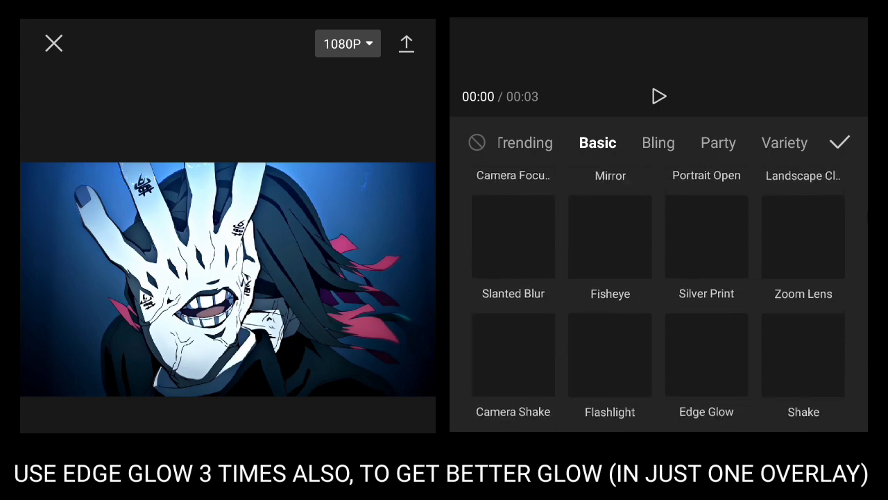
{"action": "left_click", "coordinate": [707, 344]}
{"action": "left_click", "coordinate": [840, 142]}
{"action": "left_click", "coordinate": [754, 393]}
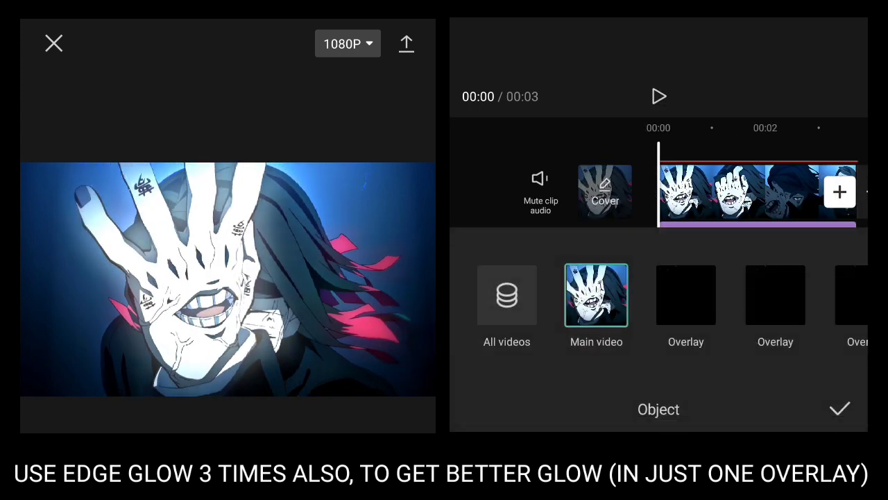
{"action": "left_click", "coordinate": [684, 293]}
{"action": "left_click", "coordinate": [841, 406]}
Raise the second Edge Glow's glow to 100 and lengthen it to match the first.
{"action": "left_click", "coordinate": [533, 393]}
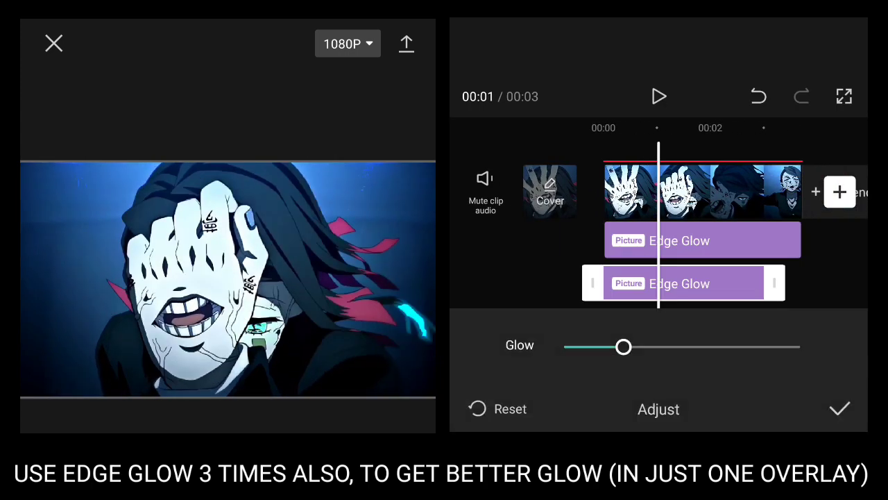
{"action": "left_click_drag", "start_coordinate": [624, 346], "coordinate": [799, 347]}
{"action": "left_click", "coordinate": [840, 409]}
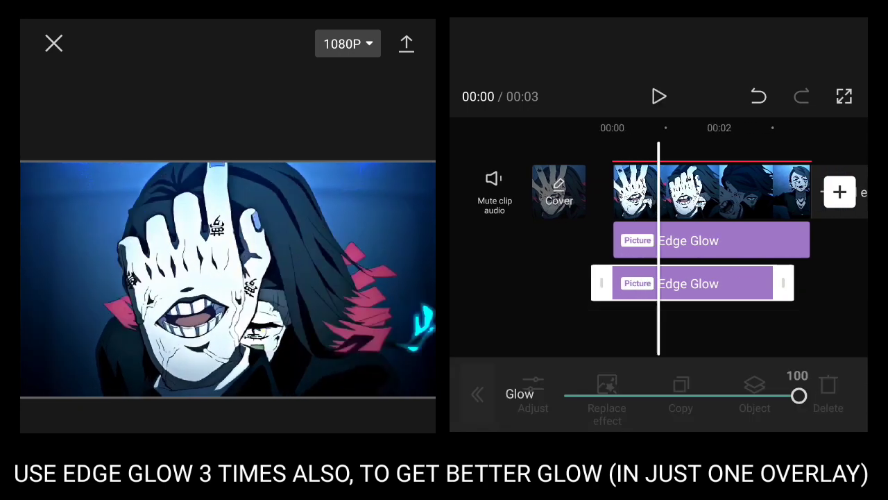
{"action": "left_click", "coordinate": [694, 283]}
{"action": "left_click", "coordinate": [477, 393]}
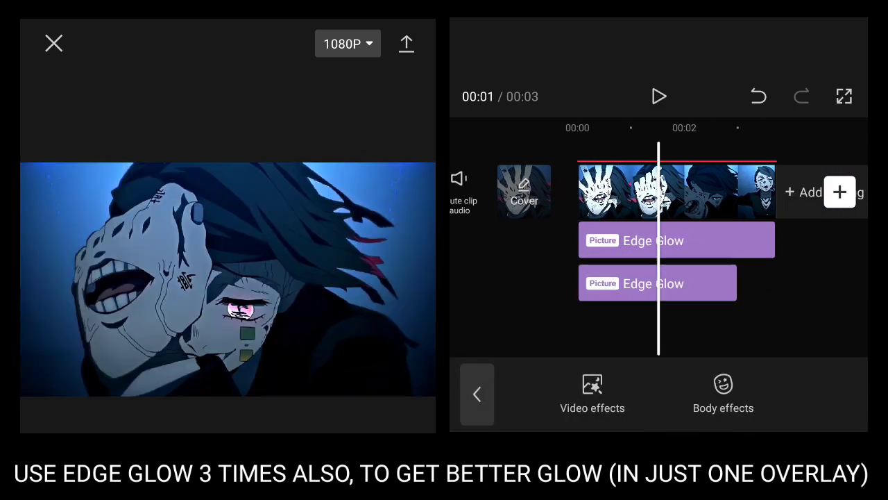
{"action": "left_click", "coordinate": [658, 283]}
{"action": "left_click_drag", "start_coordinate": [737, 283], "coordinate": [775, 283]}
{"action": "left_click", "coordinate": [798, 326]}
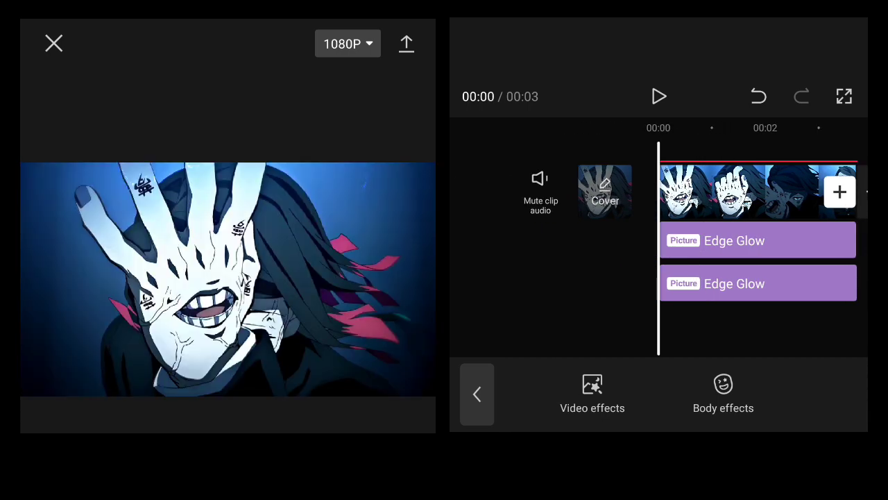
Add a third Edge Glow effect and apply it to the first overlay.
{"action": "left_click", "coordinate": [592, 394]}
{"action": "scroll", "coordinate": [659, 298], "scroll_direction": "down", "scroll_amount": 5}
{"action": "scroll", "coordinate": [658, 299], "scroll_direction": "down", "scroll_amount": 3}
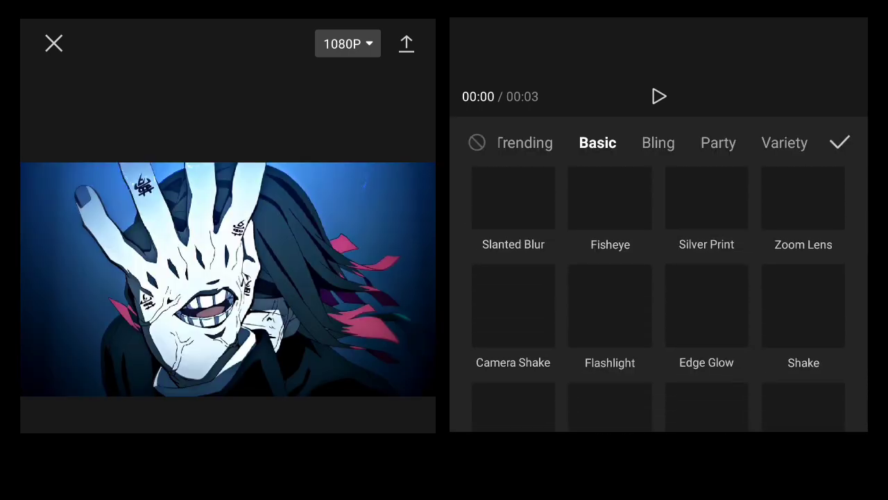
{"action": "left_click", "coordinate": [706, 305]}
{"action": "left_click", "coordinate": [840, 142]}
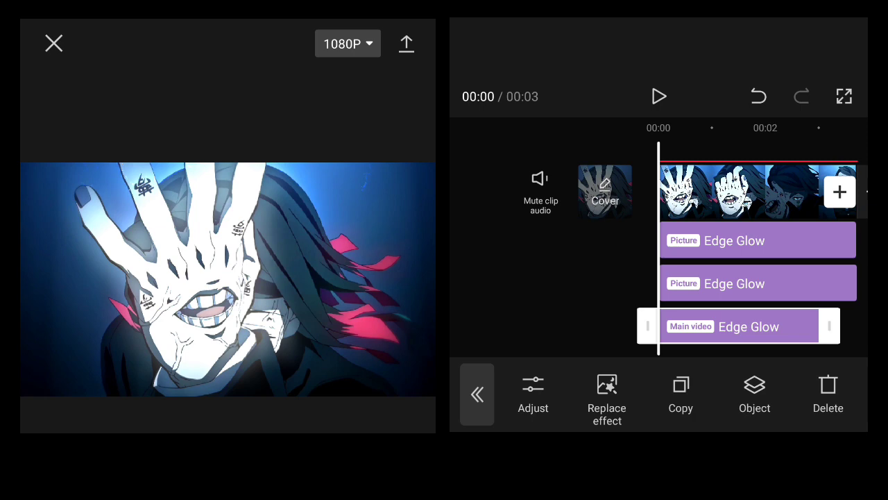
{"action": "left_click", "coordinate": [755, 393]}
{"action": "left_click", "coordinate": [686, 293]}
{"action": "left_click", "coordinate": [841, 407]}
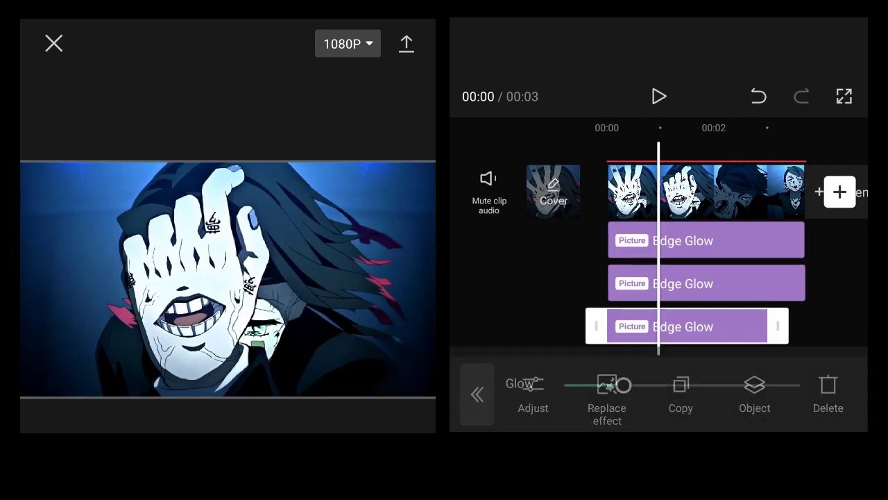
{"action": "left_click", "coordinate": [838, 408]}
{"action": "left_click", "coordinate": [476, 393]}
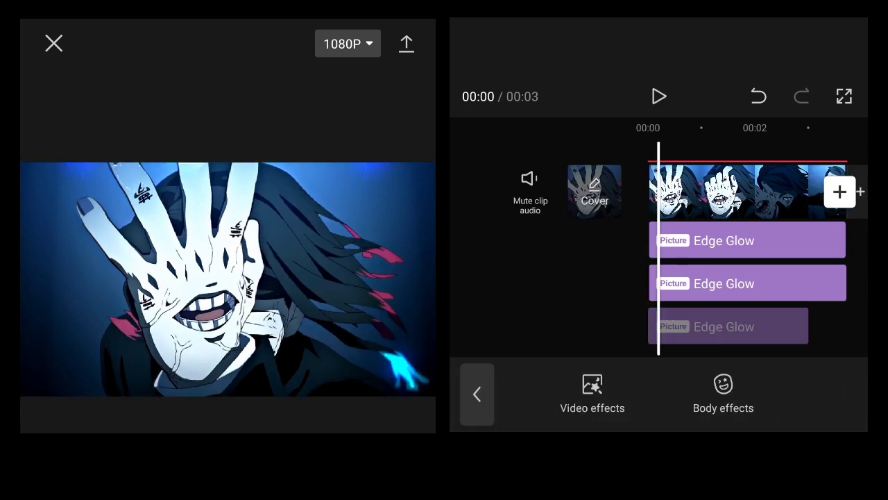
Extend the third Edge Glow clip to the same length as the other two.
{"action": "left_click_drag", "start_coordinate": [694, 194], "coordinate": [590, 194]}
{"action": "left_click", "coordinate": [625, 326]}
{"action": "left_click_drag", "start_coordinate": [701, 326], "coordinate": [742, 327]}
{"action": "left_click", "coordinate": [777, 327]}
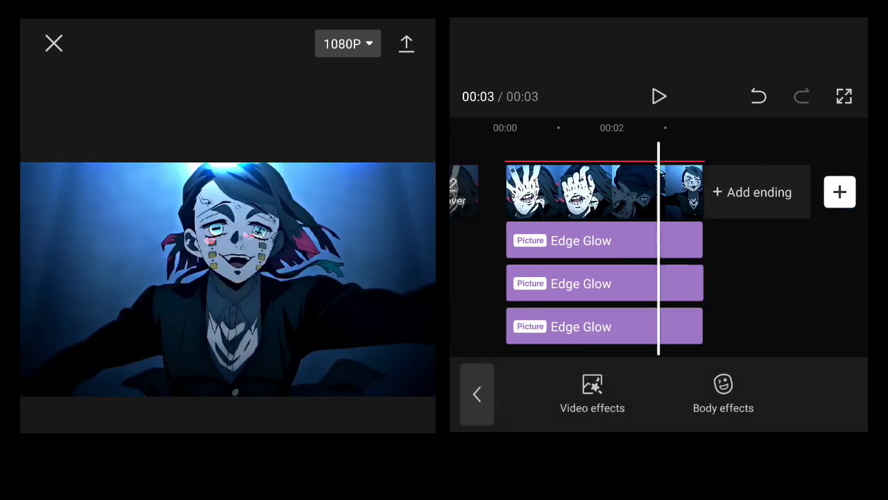
{"action": "left_click_drag", "start_coordinate": [555, 194], "coordinate": [708, 194]}
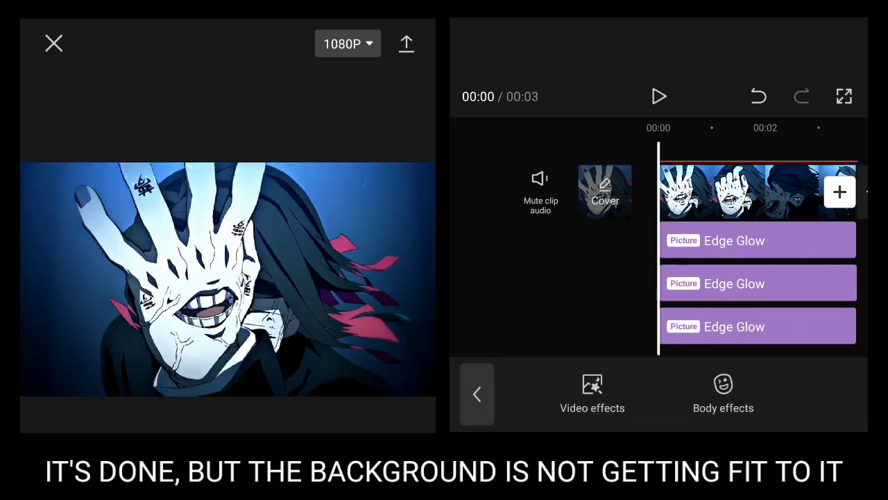
{"action": "left_click", "coordinate": [659, 96]}
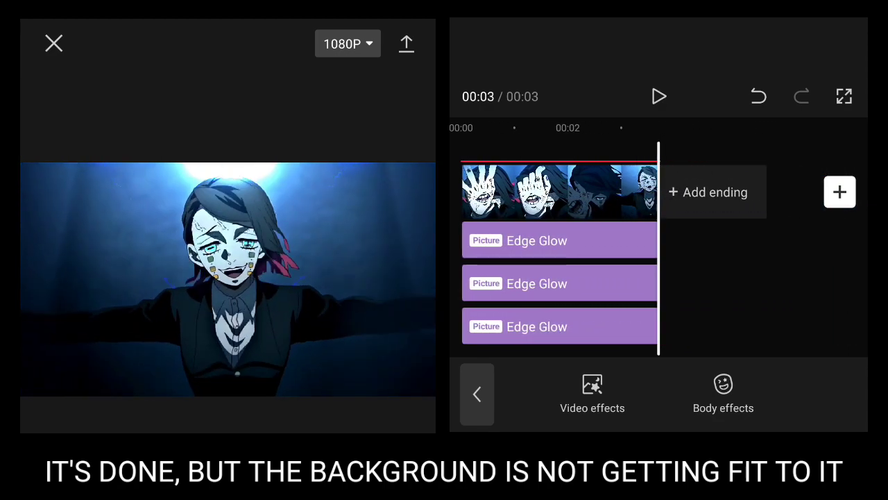
{"action": "left_click", "coordinate": [660, 96]}
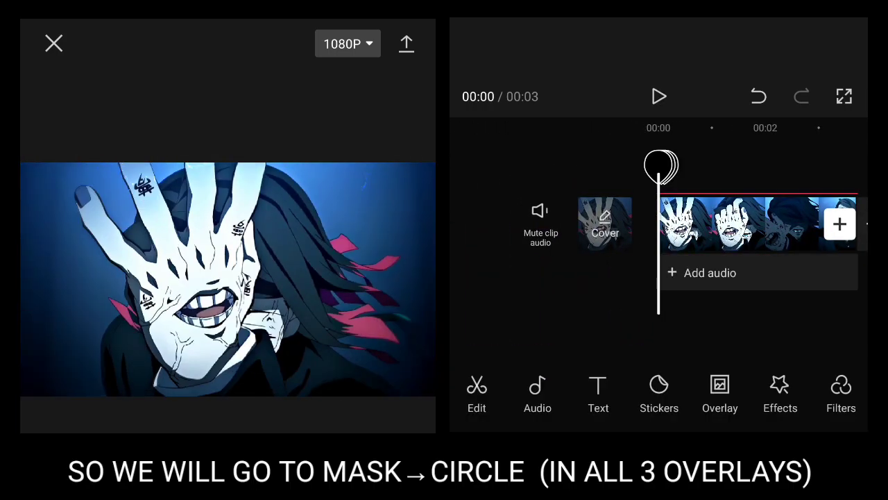
Apply a Circle mask to the top overlay clip, framing the character's hand-covered face.
{"action": "left_click", "coordinate": [752, 280]}
{"action": "scroll", "coordinate": [752, 289], "scroll_direction": "down", "scroll_amount": 1}
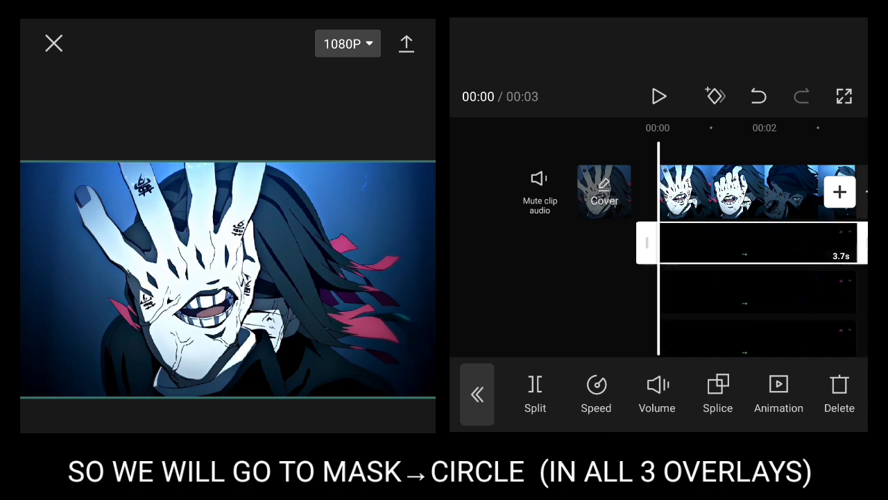
{"action": "left_click_drag", "start_coordinate": [810, 393], "coordinate": [756, 394]}
{"action": "left_click", "coordinate": [755, 394]}
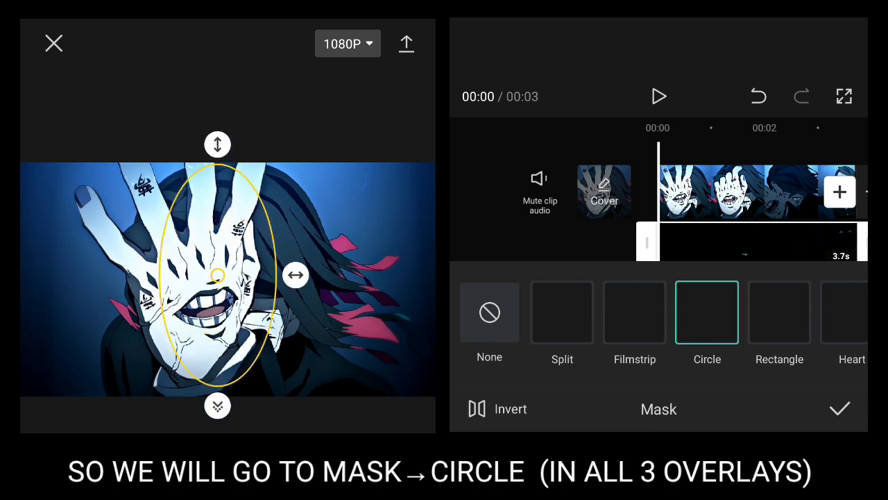
{"action": "left_click_drag", "start_coordinate": [763, 191], "coordinate": [564, 191]}
{"action": "left_click", "coordinate": [840, 409]}
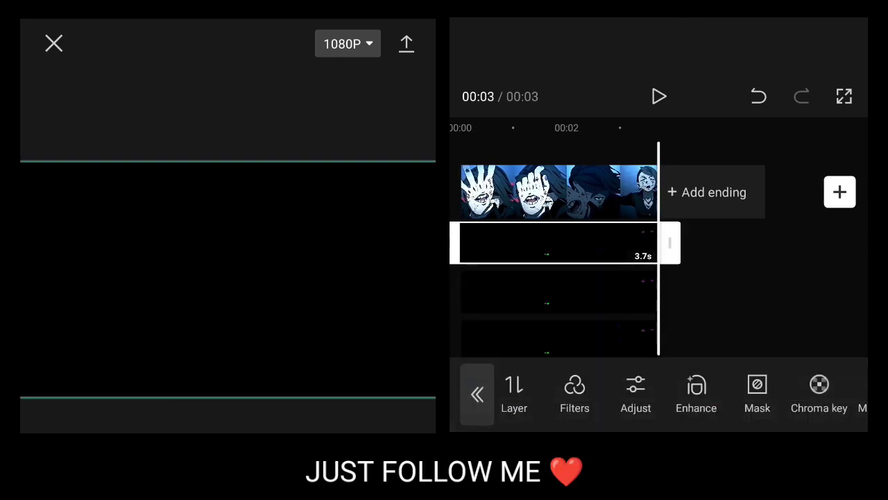
{"action": "left_click", "coordinate": [476, 393]}
{"action": "left_click", "coordinate": [659, 96]}
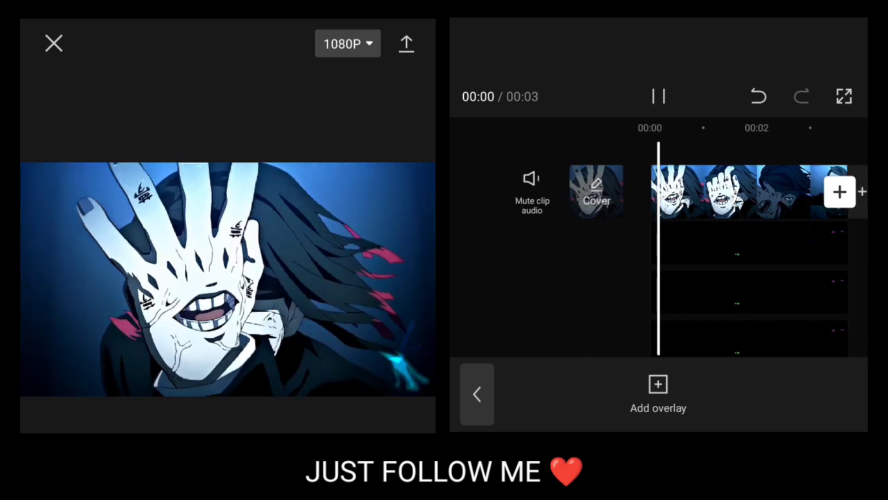
Give the middle overlay a Circle mask stretched into a tall oval, nudged slightly lower over the face.
{"action": "left_click", "coordinate": [659, 96]}
{"action": "left_click", "coordinate": [715, 291]}
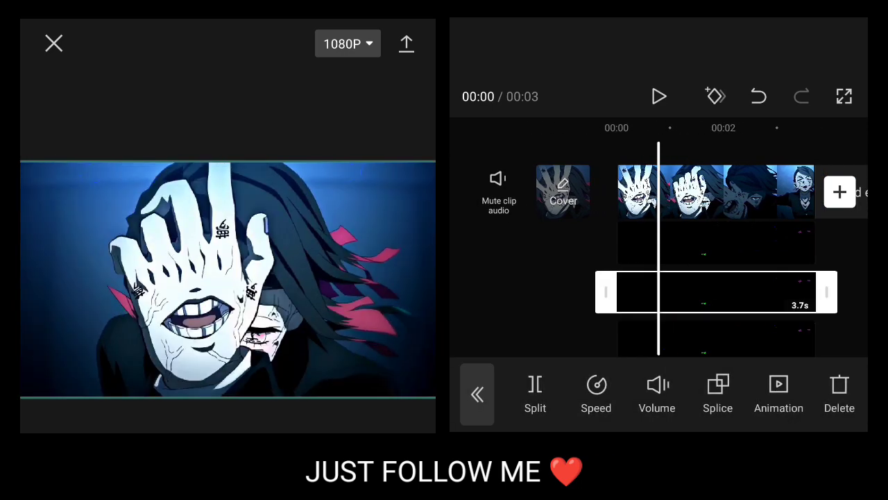
{"action": "left_click_drag", "start_coordinate": [771, 396], "coordinate": [548, 396]}
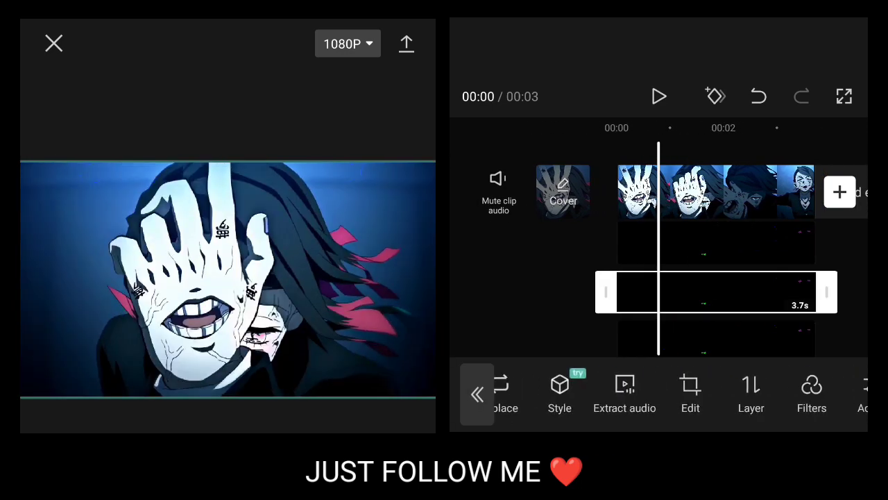
{"action": "left_click", "coordinate": [782, 392]}
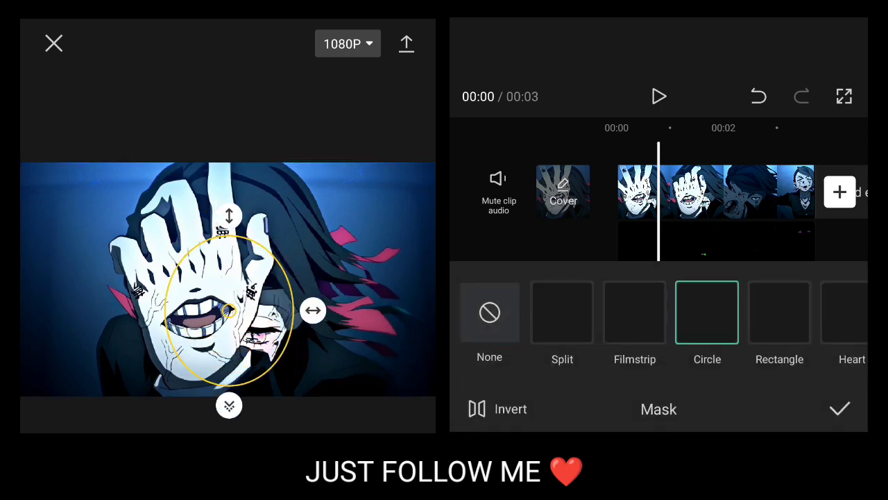
{"action": "left_click_drag", "start_coordinate": [694, 190], "coordinate": [663, 191]}
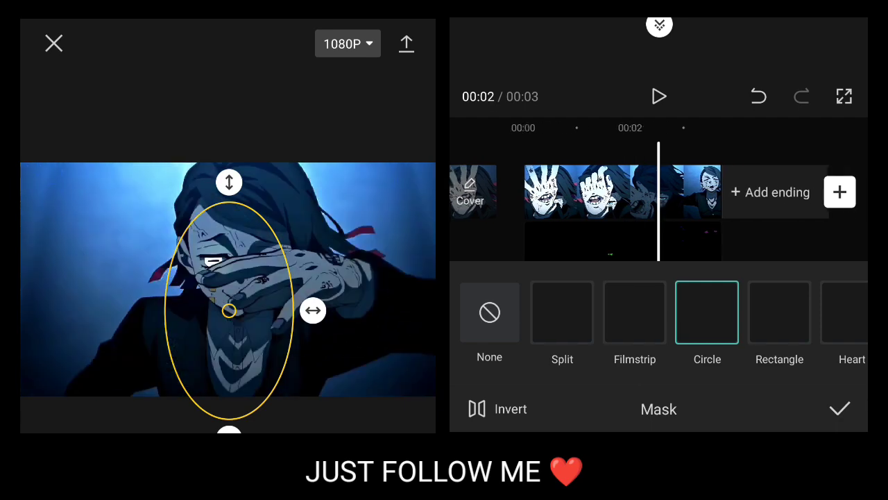
{"action": "left_click_drag", "start_coordinate": [229, 182], "coordinate": [230, 170]}
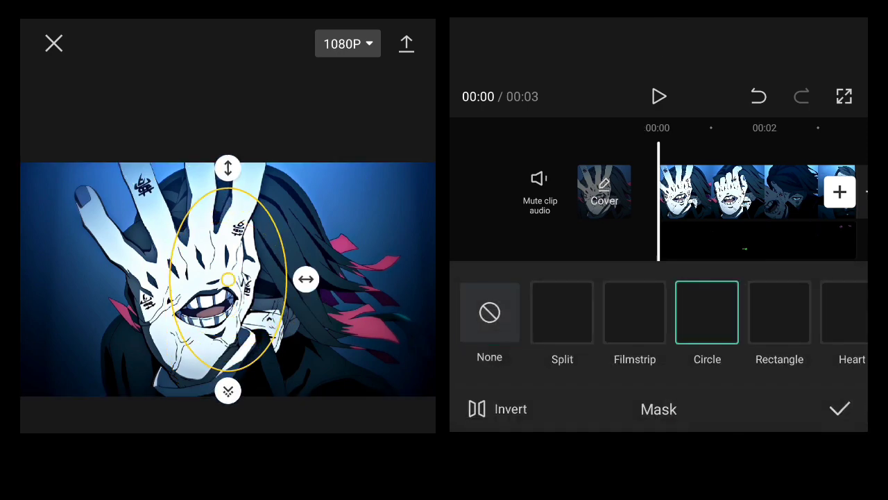
{"action": "left_click_drag", "start_coordinate": [228, 279], "coordinate": [229, 288]}
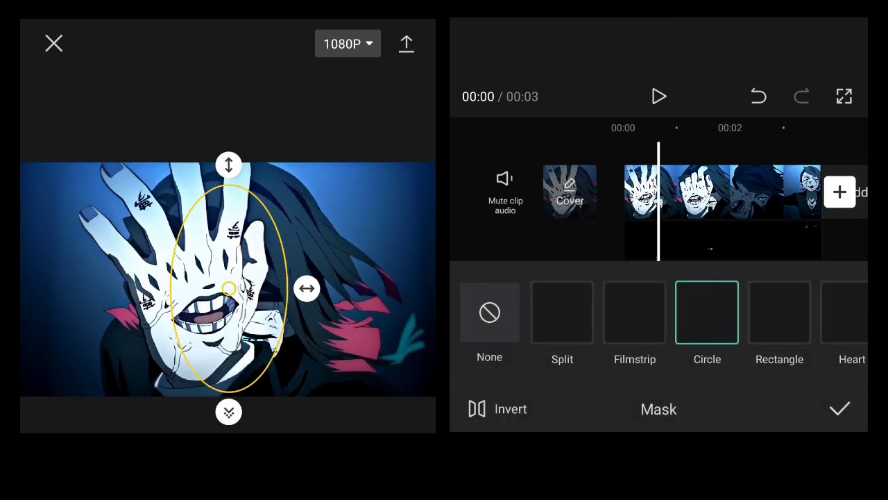
{"action": "left_click_drag", "start_coordinate": [729, 191], "coordinate": [566, 191]}
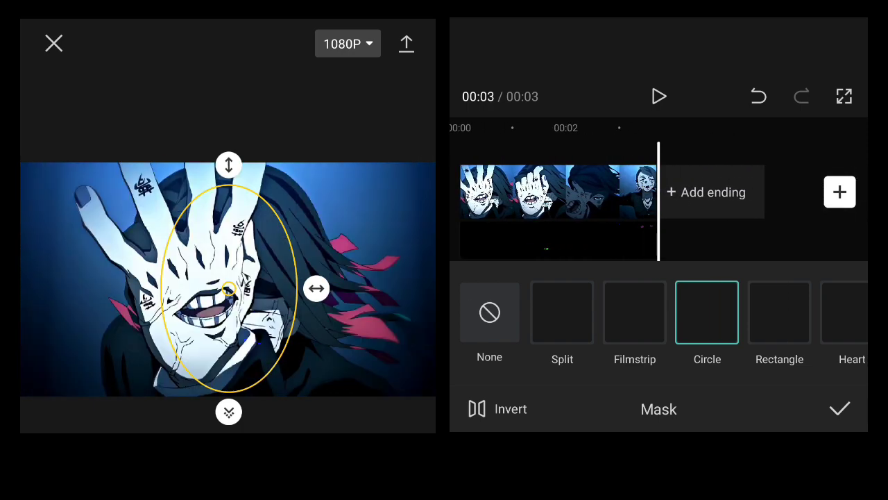
{"action": "left_click", "coordinate": [839, 409]}
Play back the masked edit and start exporting the finished video.
{"action": "left_click", "coordinate": [476, 392]}
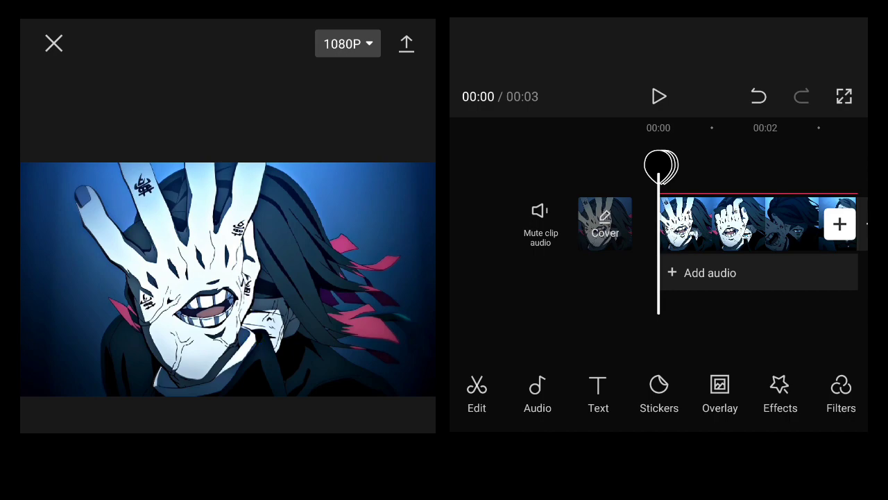
{"action": "left_click", "coordinate": [659, 96]}
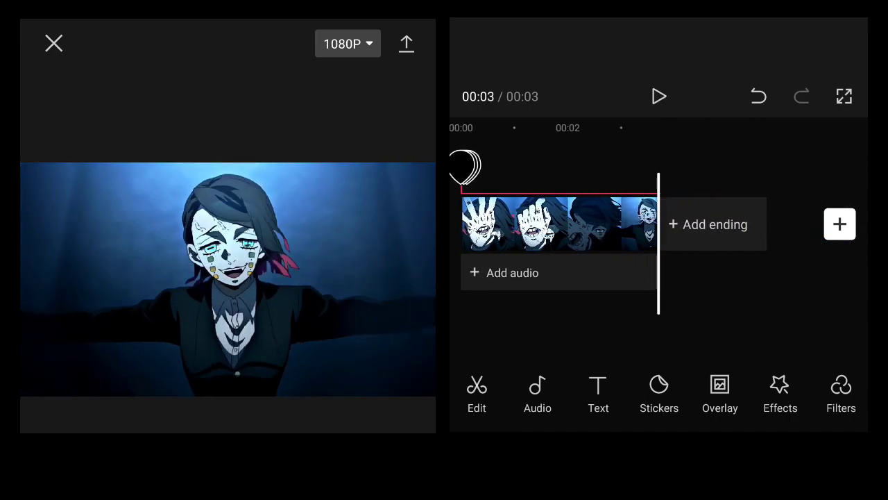
{"action": "left_click", "coordinate": [407, 43]}
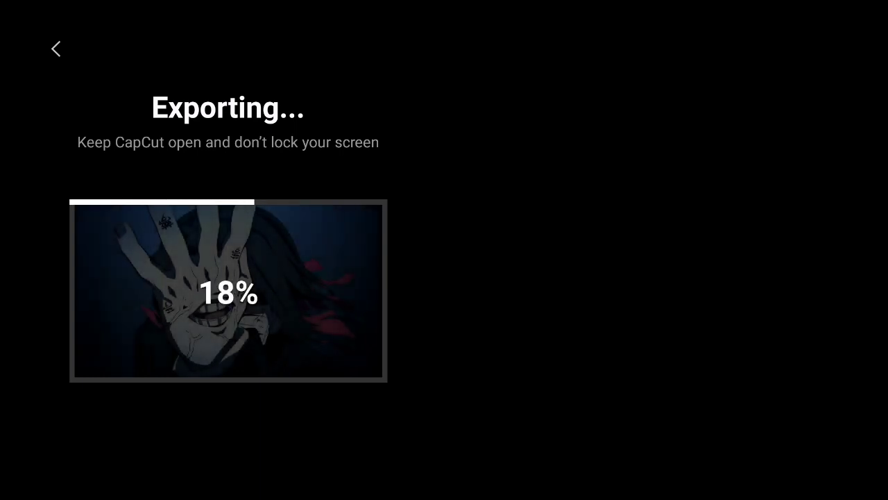